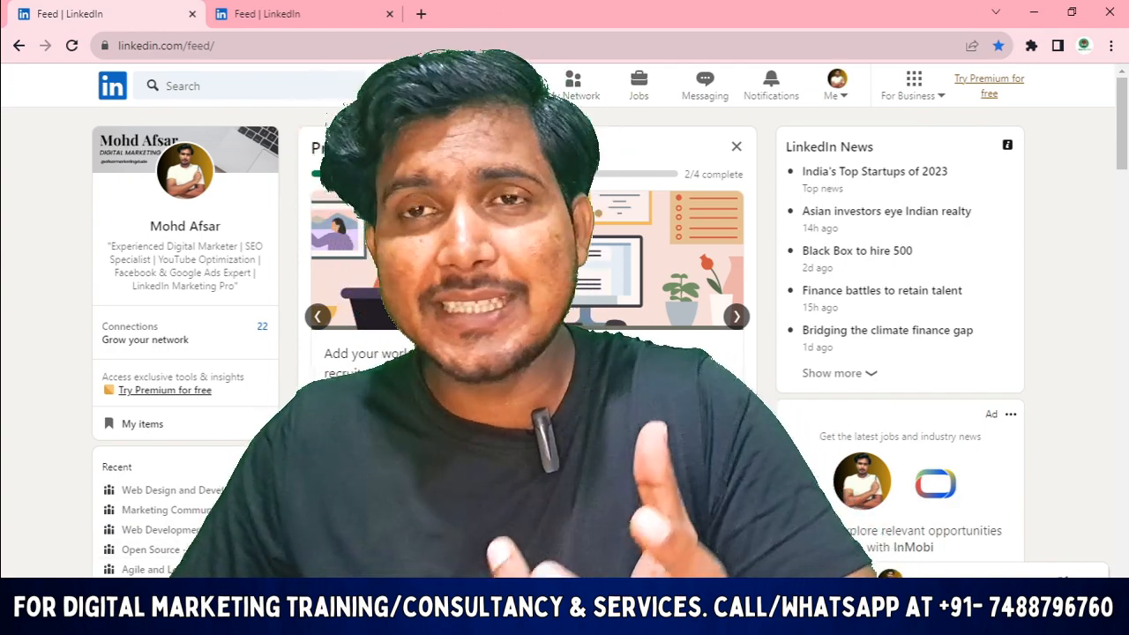
Step: Open the account's own profile, look through its sections down to Experience, and return to the home feed
scroll(40, 302, "down", 6)
scroll(279, 371, "up", 6)
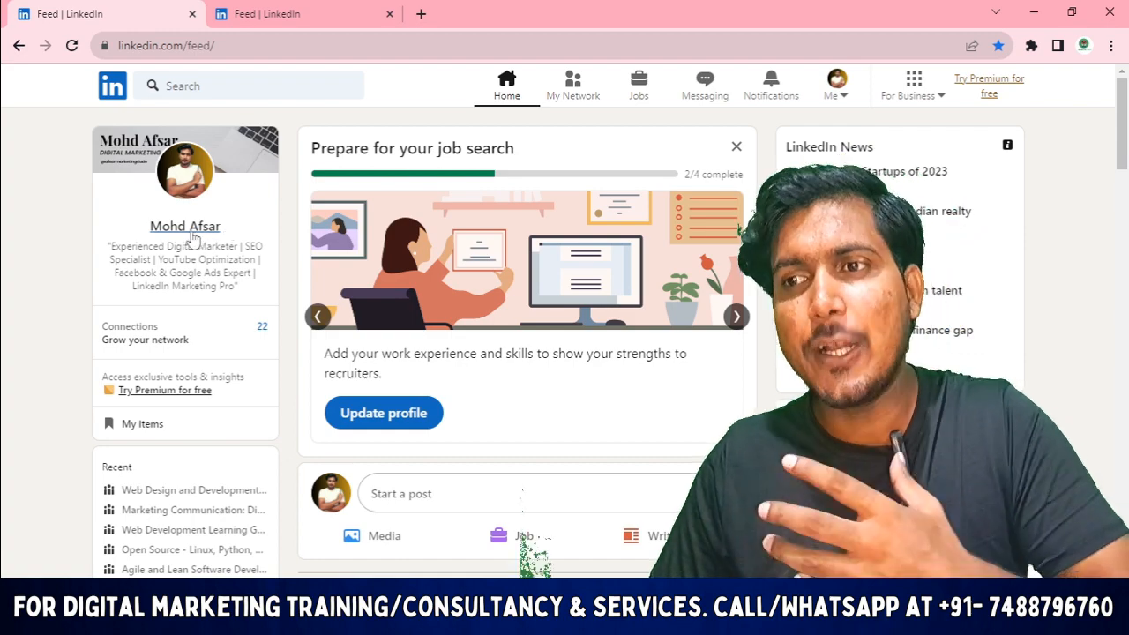
left_click(189, 231)
scroll(236, 353, "down", 10)
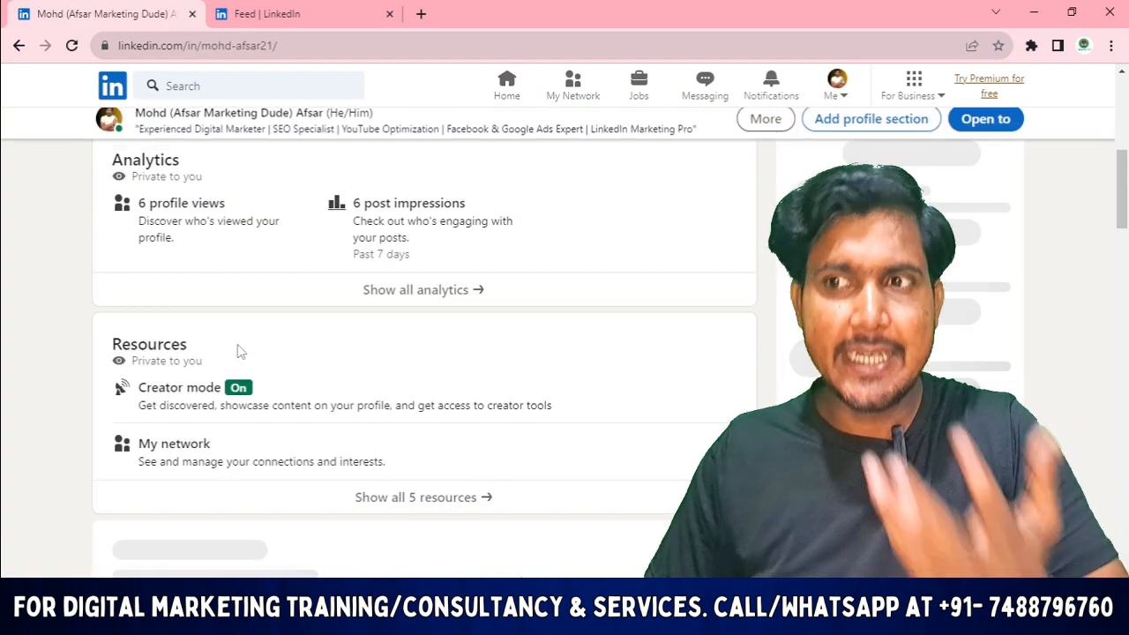
scroll(223, 282, "up", 6)
scroll(267, 344, "down", 10)
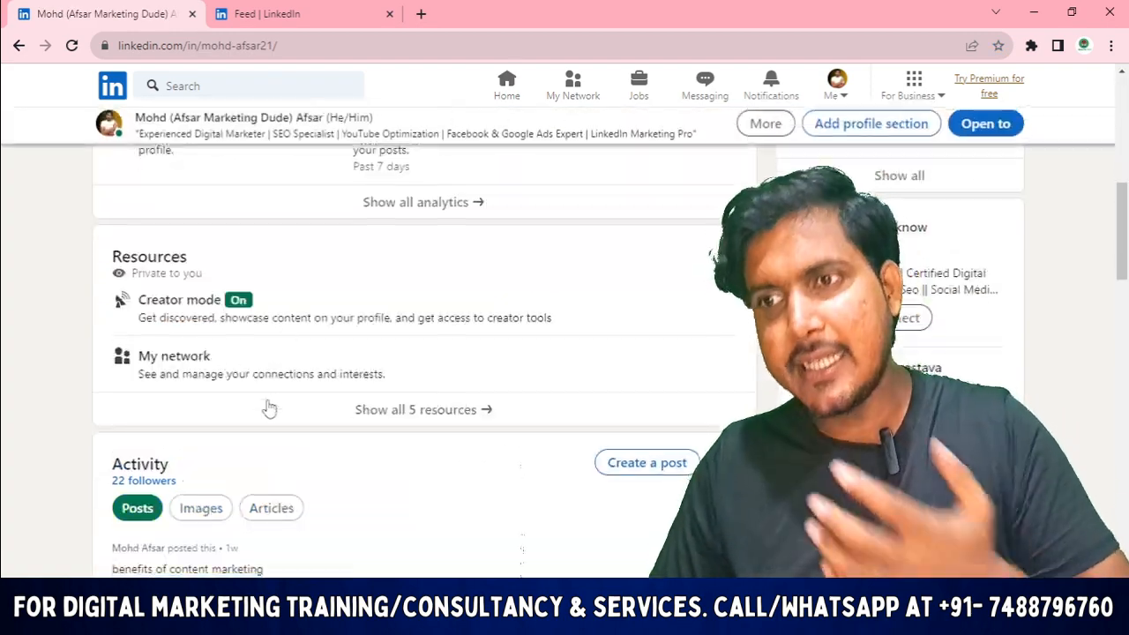
scroll(271, 403, "down", 5)
scroll(238, 433, "up", 8)
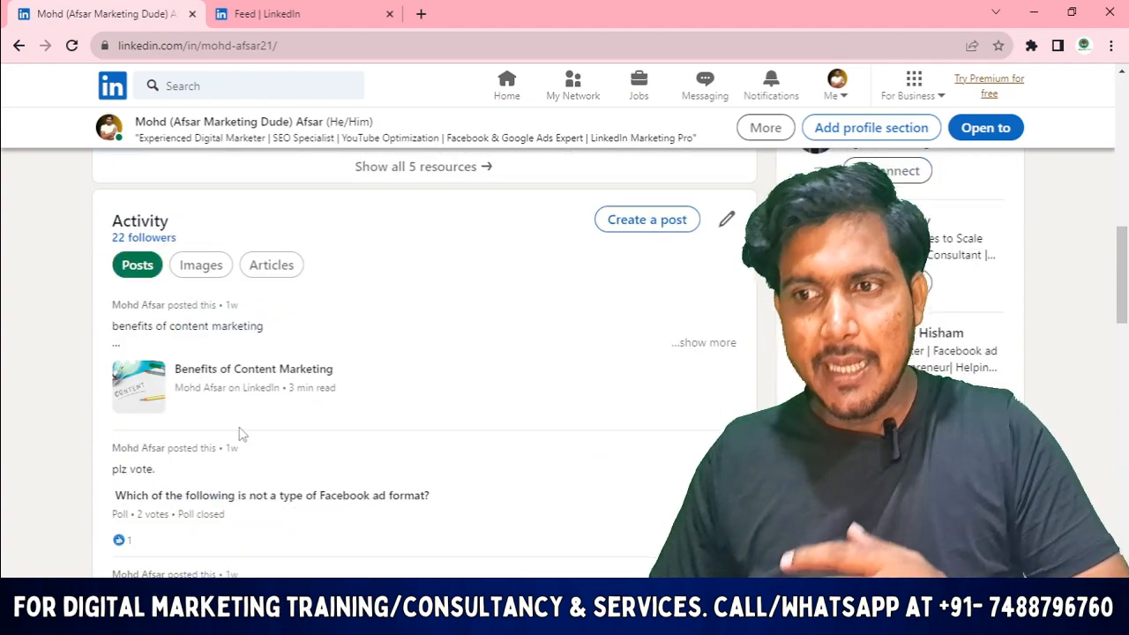
scroll(231, 429, "down", 10)
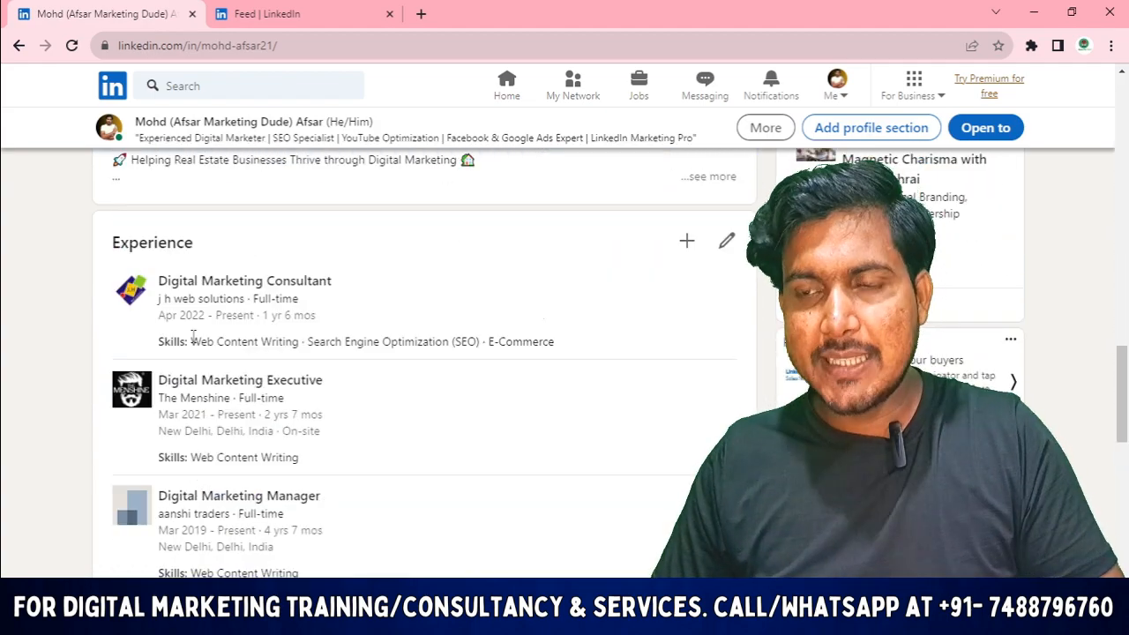
scroll(202, 318, "up", 15)
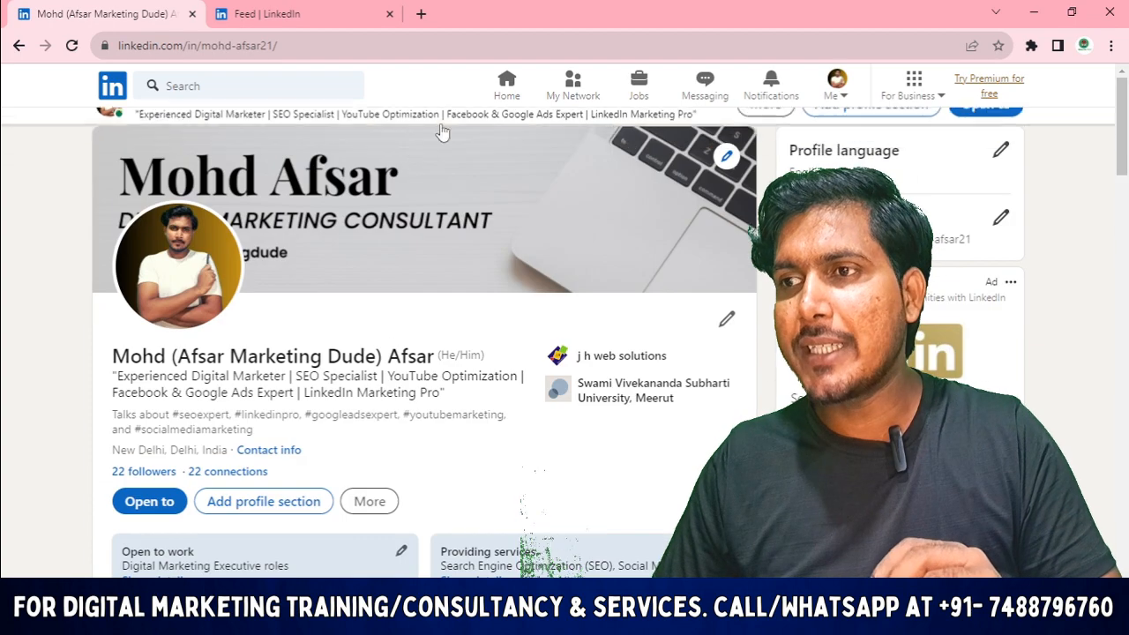
left_click(507, 85)
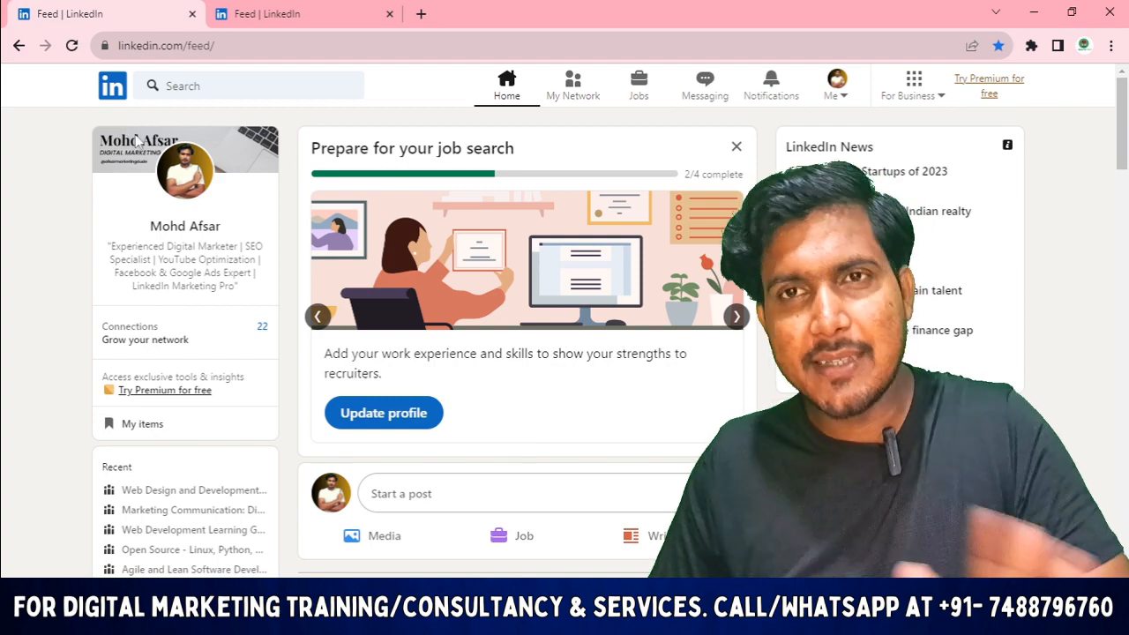
scroll(532, 180, "down", 3)
scroll(181, 223, "up", 3)
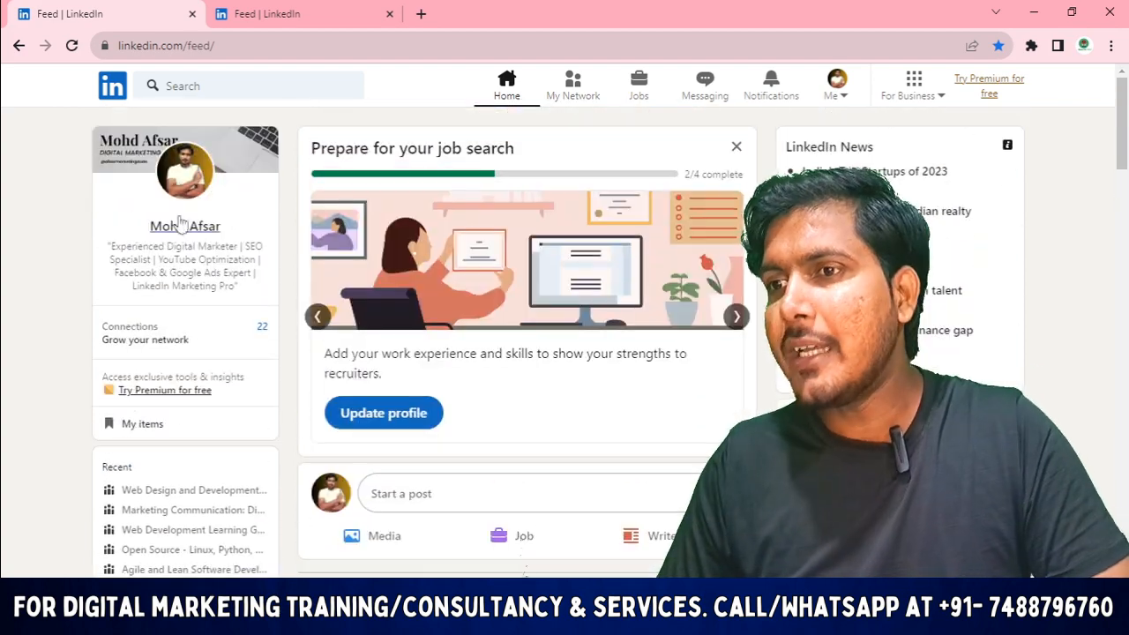
scroll(179, 222, "down", 4)
scroll(179, 222, "up", 4)
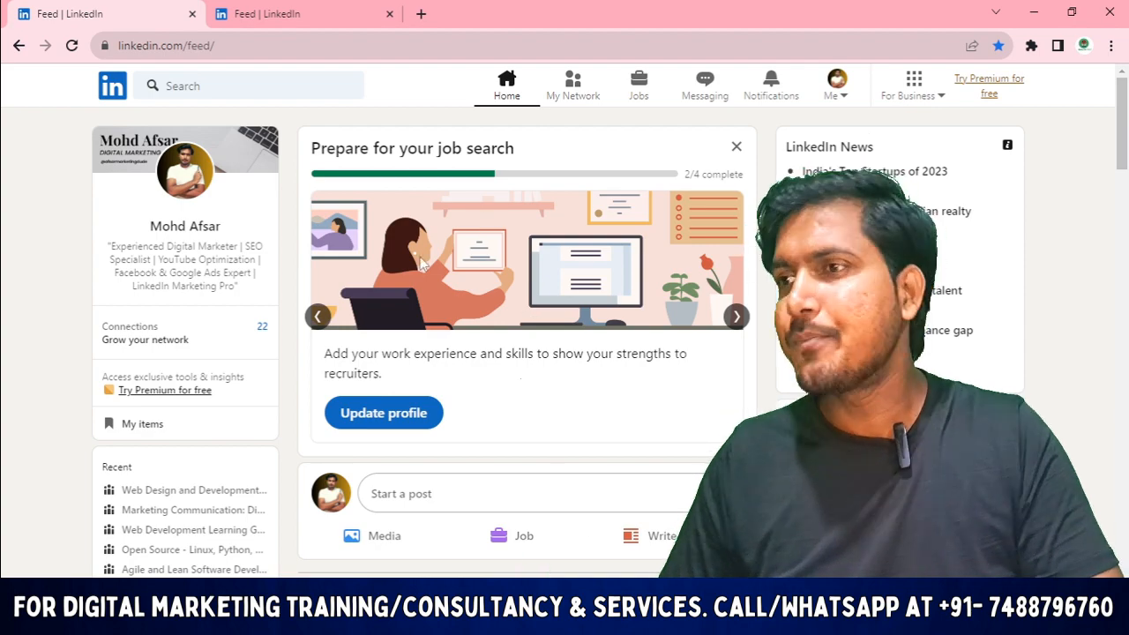
scroll(721, 232, "down", 2)
scroll(381, 327, "up", 2)
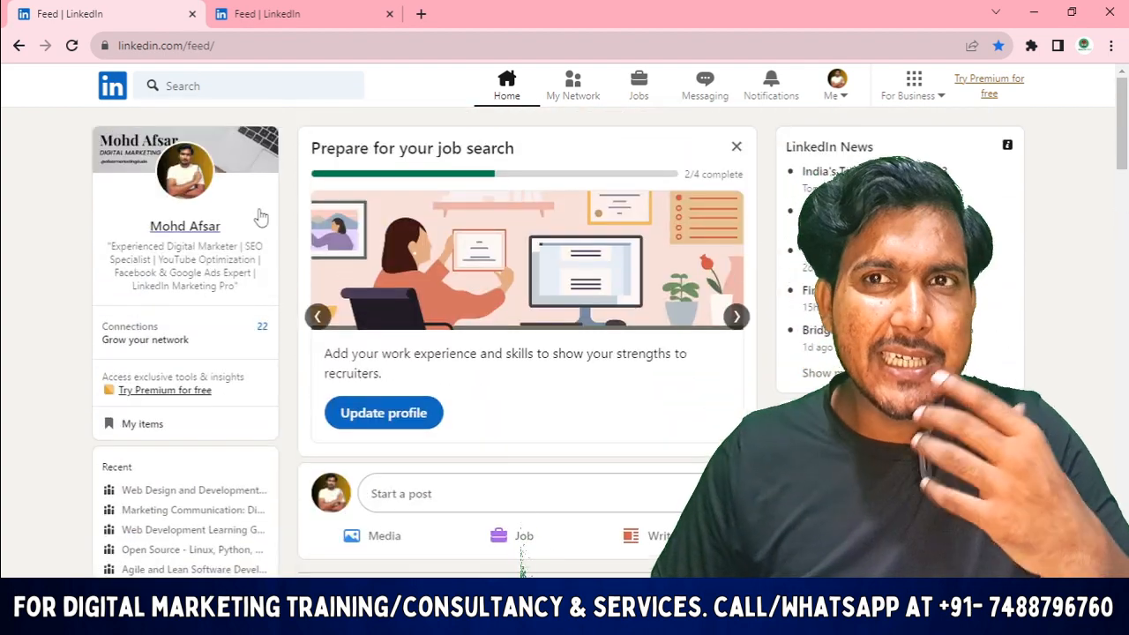
scroll(145, 450, "down", 15)
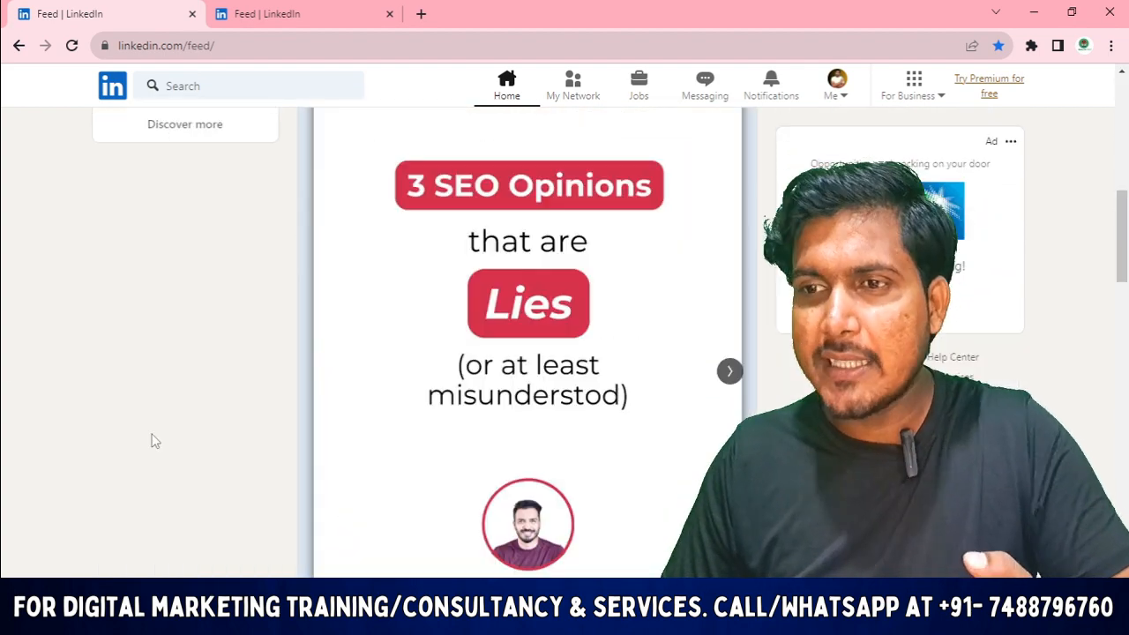
scroll(151, 441, "up", 15)
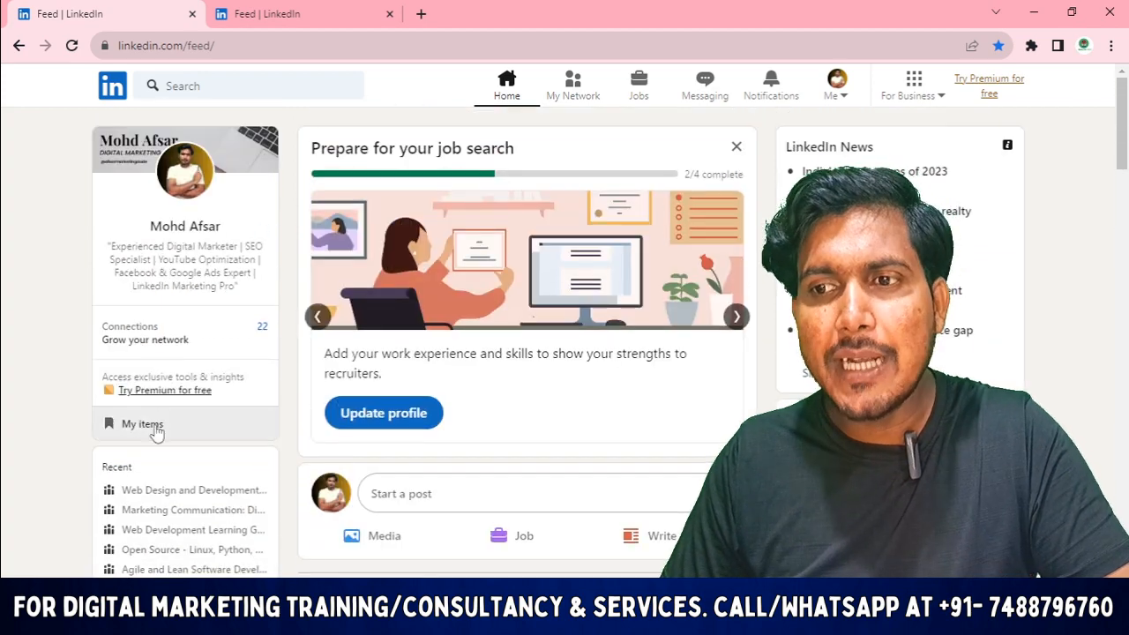
scroll(168, 423, "down", 2)
scroll(171, 428, "up", 2)
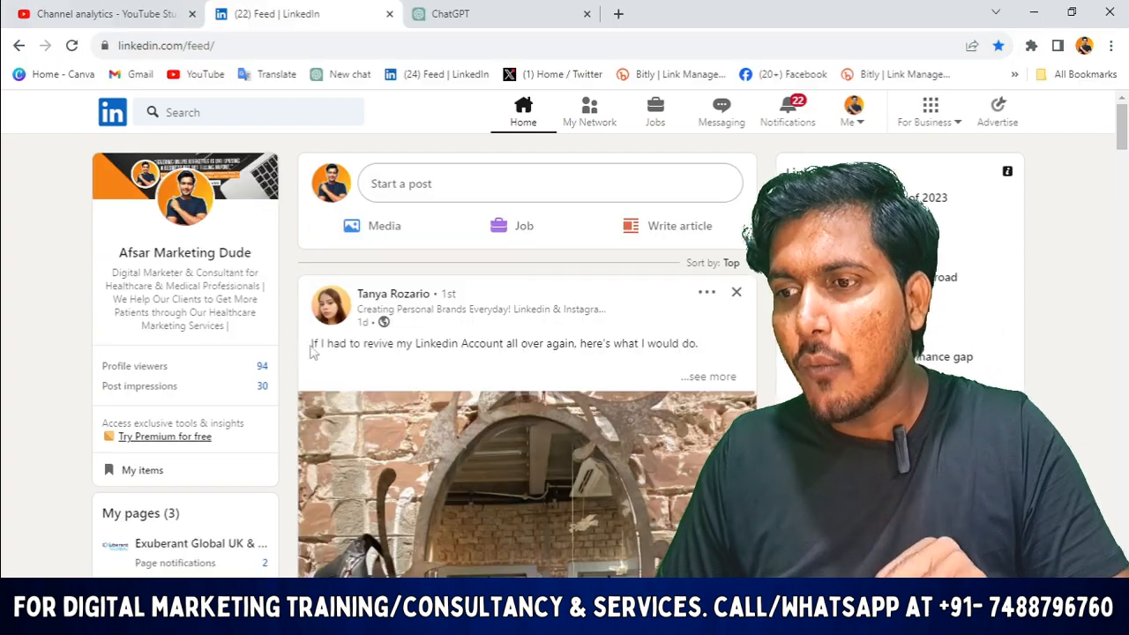
Step: Examine the list of managed company pages beside the feed of the other LinkedIn account
scroll(262, 353, "down", 3)
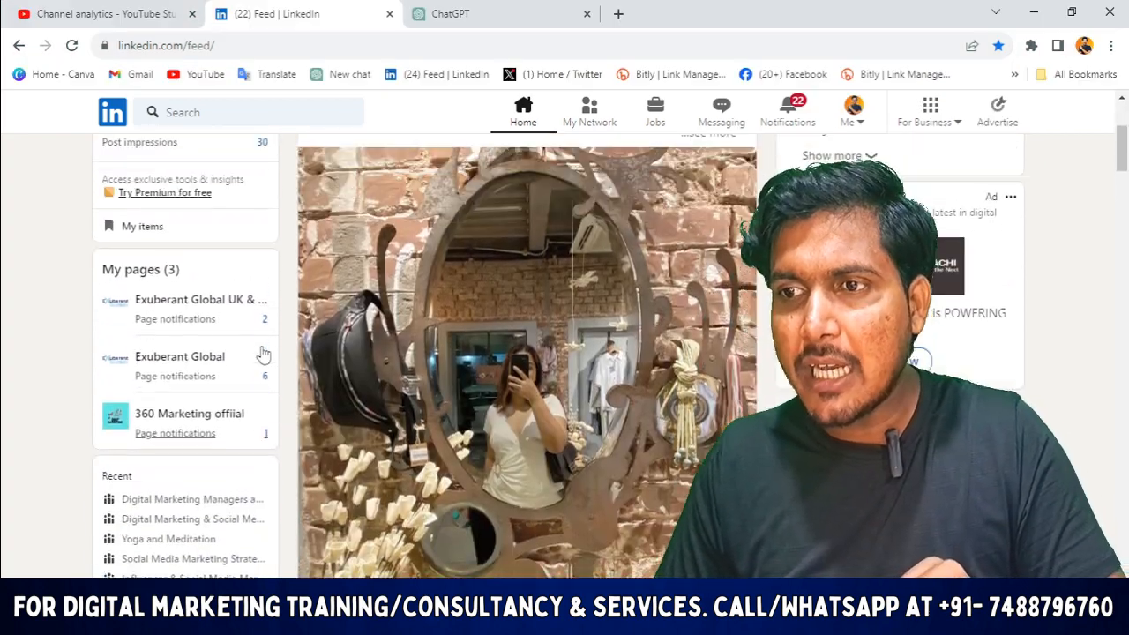
scroll(229, 424, "up", 1)
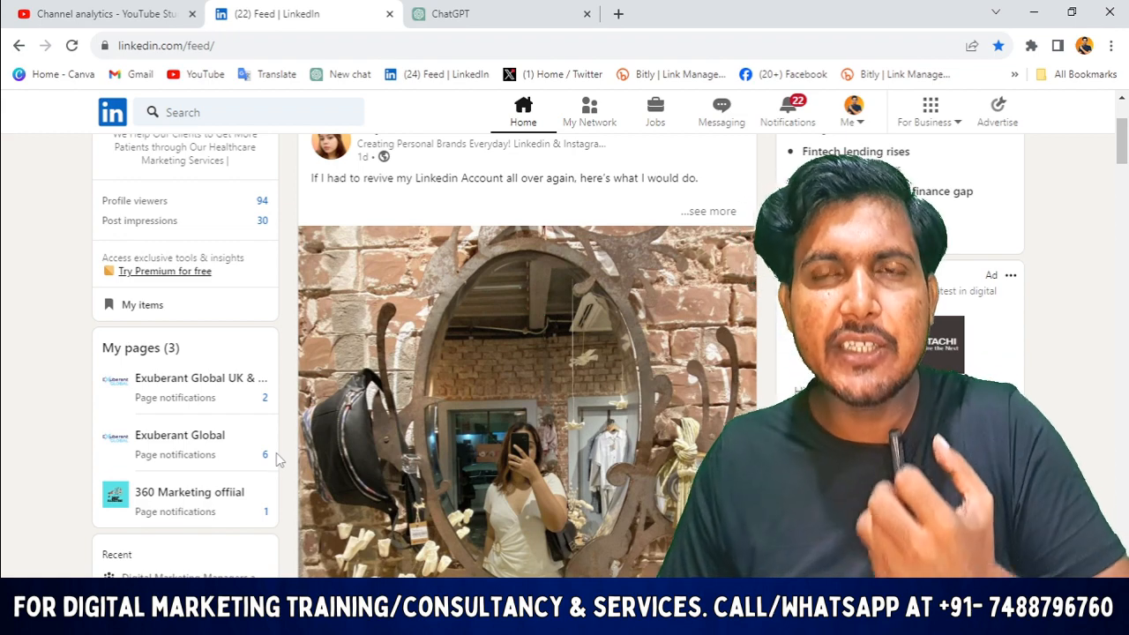
scroll(265, 424, "up", 2)
scroll(271, 434, "down", 2)
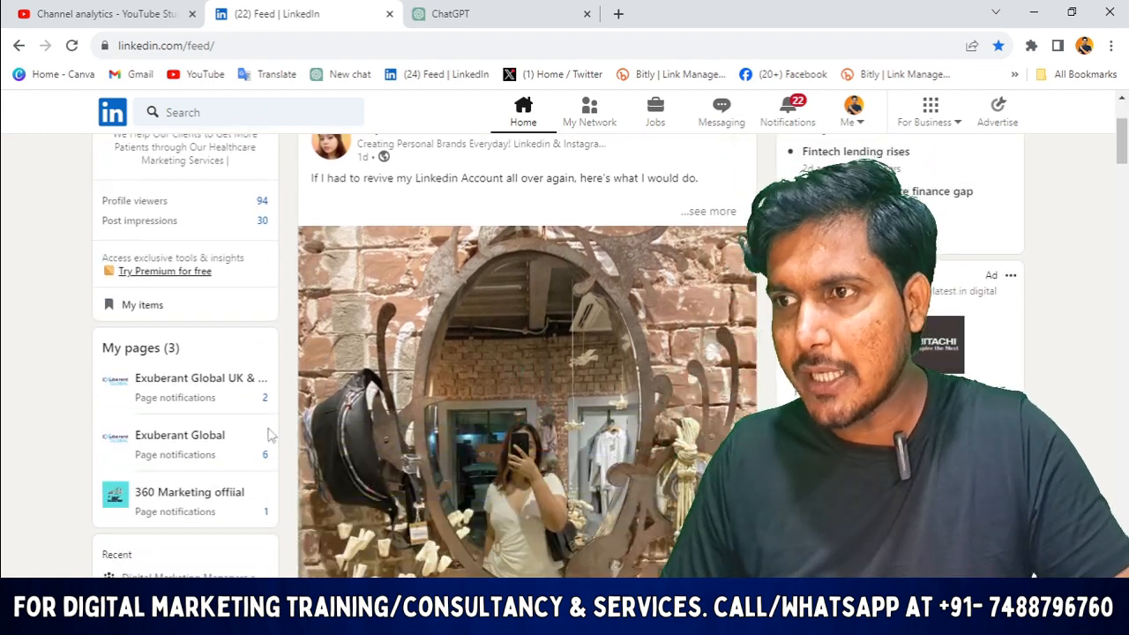
scroll(271, 434, "down", 1)
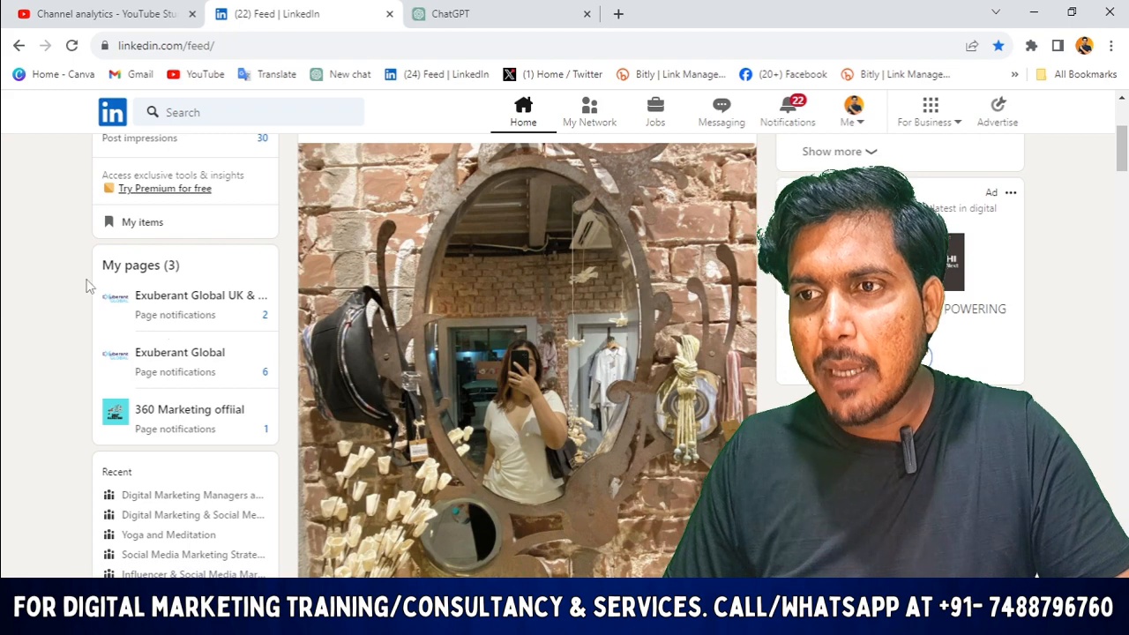
left_click_drag(87, 285, 218, 273)
left_click(3, 399)
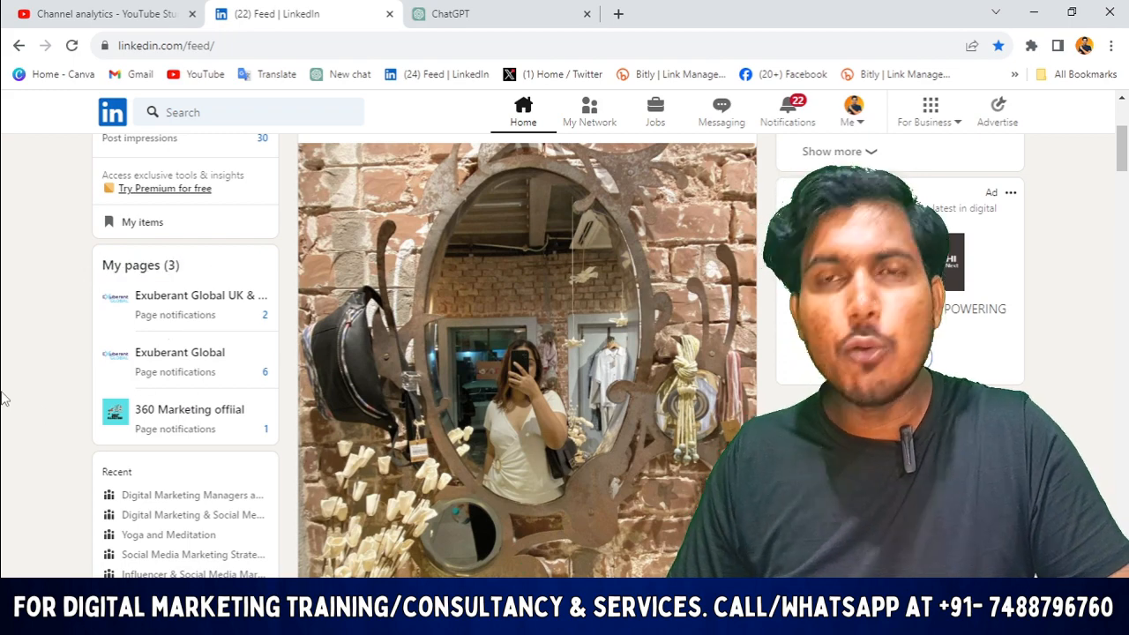
scroll(217, 444, "up", 1)
scroll(177, 389, "down", 2)
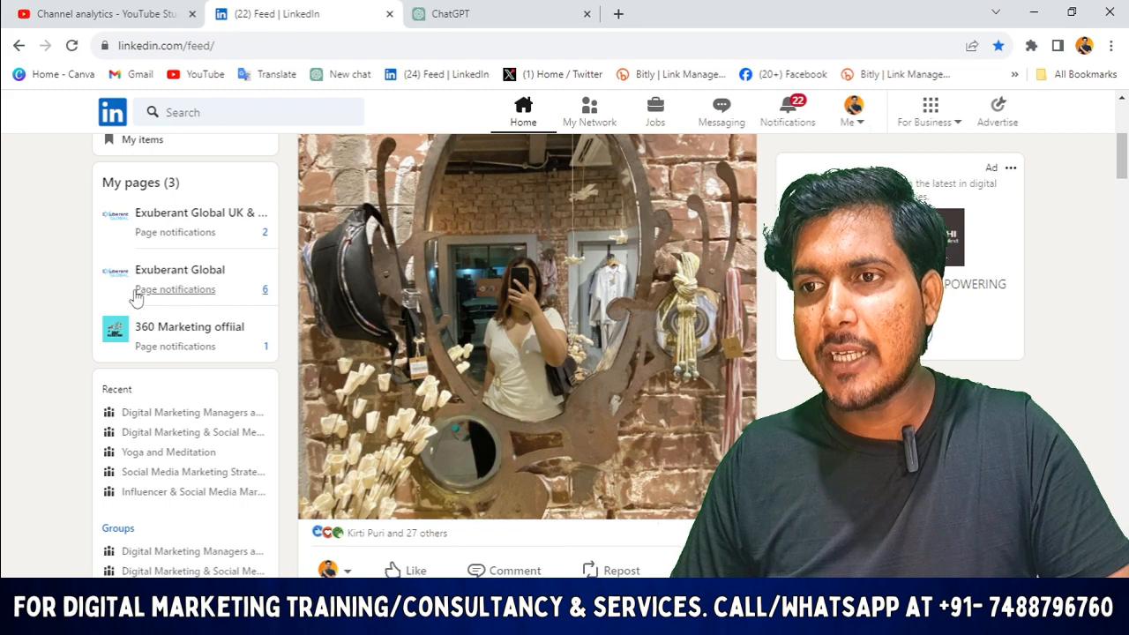
scroll(177, 305, "up", 1)
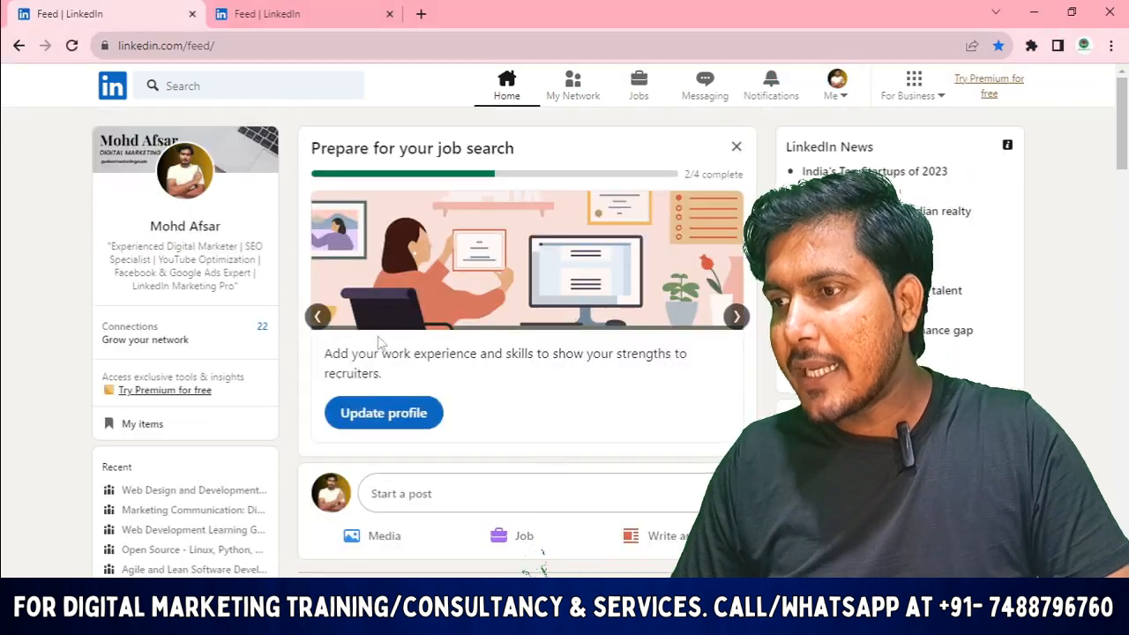
Step: Open the setup for creating a new LinkedIn Page from the business options of the first account
scroll(220, 367, "down", 1)
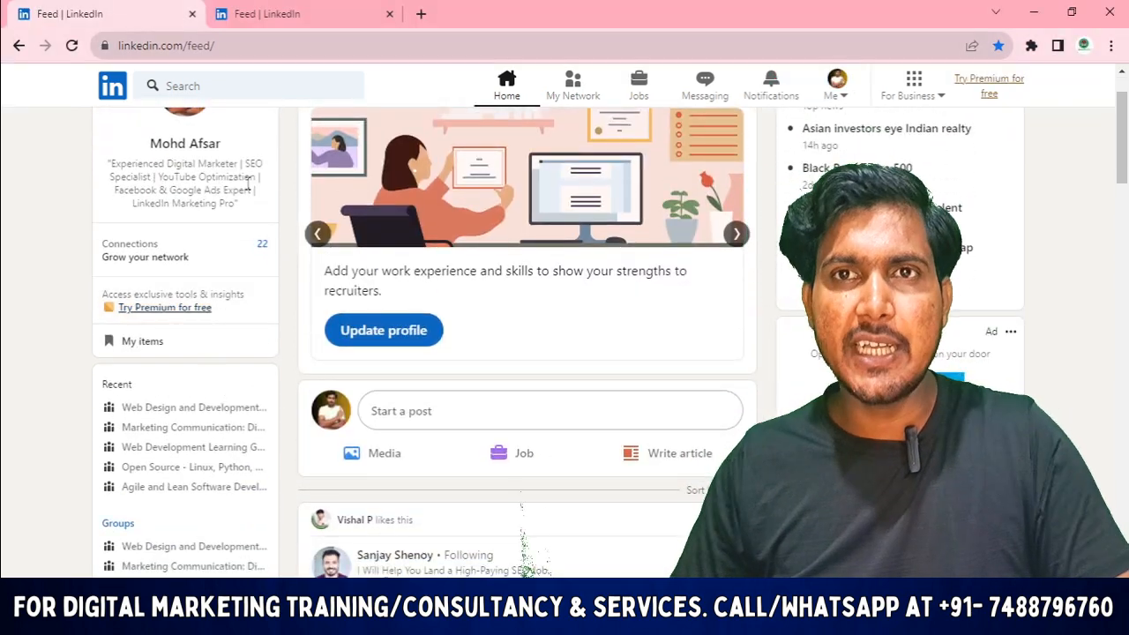
scroll(250, 183, "up", 1)
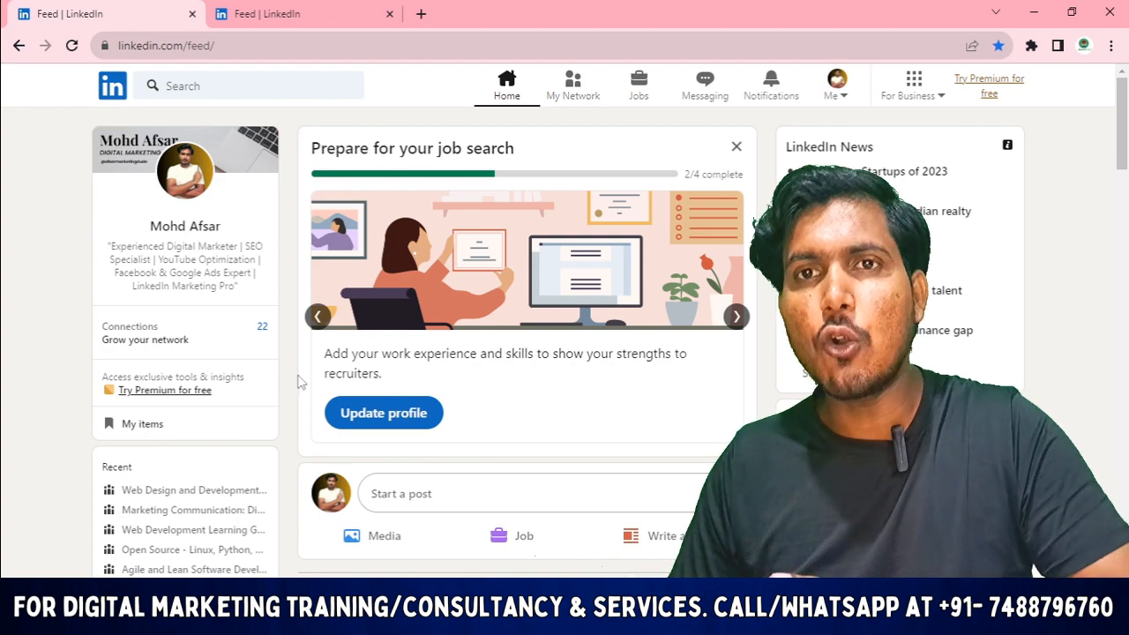
left_click(913, 88)
scroll(947, 231, "down", 1)
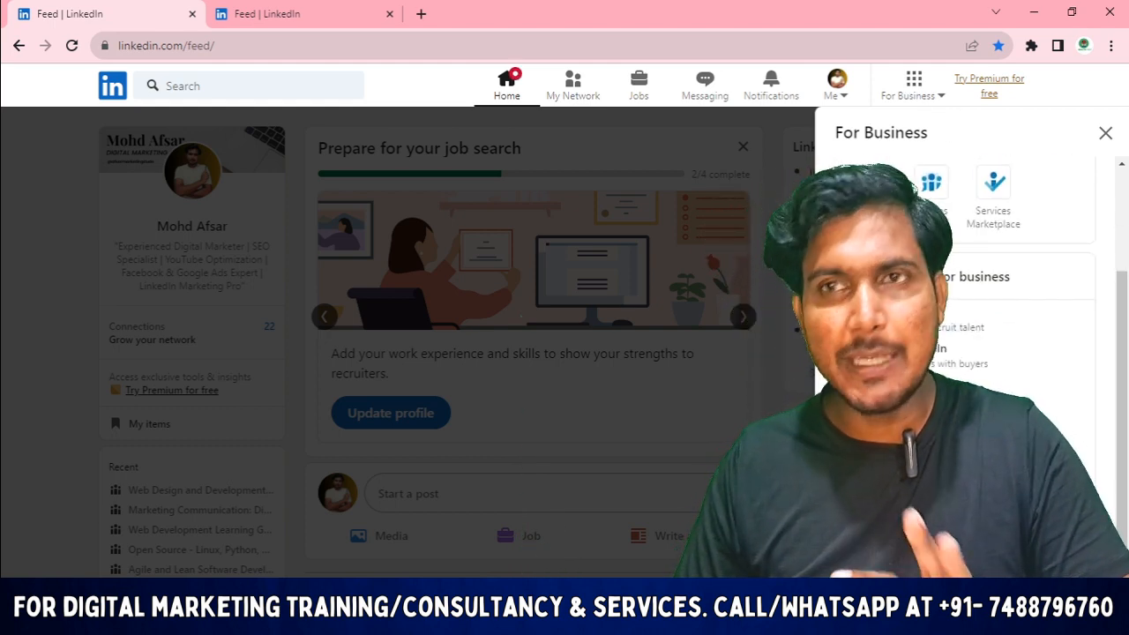
left_click(946, 555)
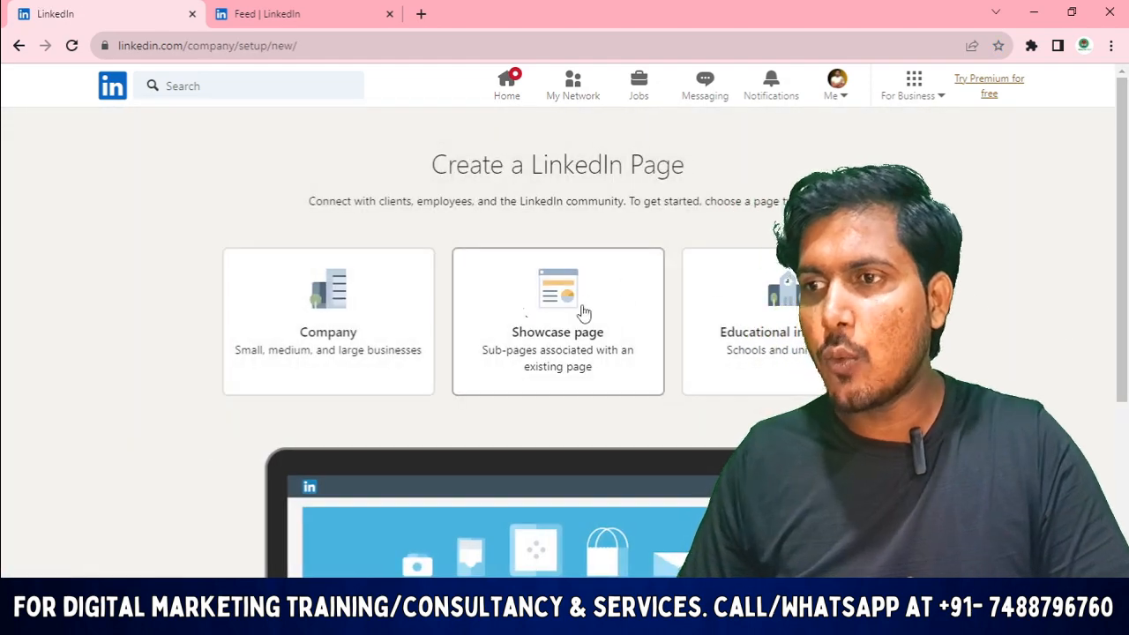
Step: Choose Company, for small, medium and large businesses, as the type of LinkedIn Page to create
scroll(661, 323, "down", 4)
scroll(713, 394, "up", 1)
scroll(713, 394, "up", 3)
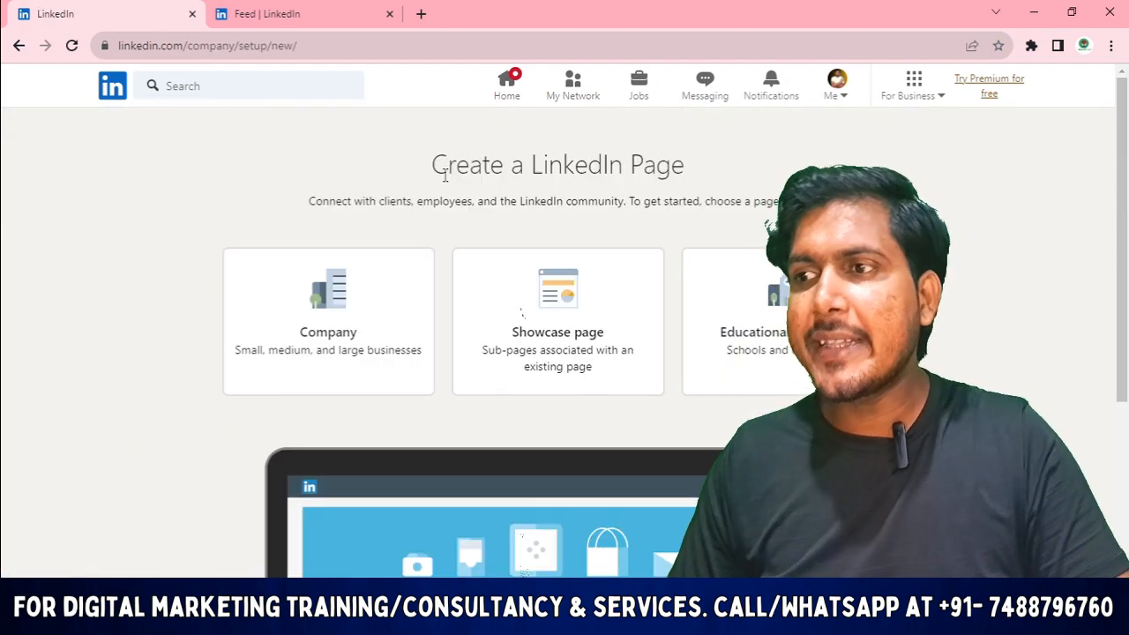
left_click_drag(428, 172, 685, 165)
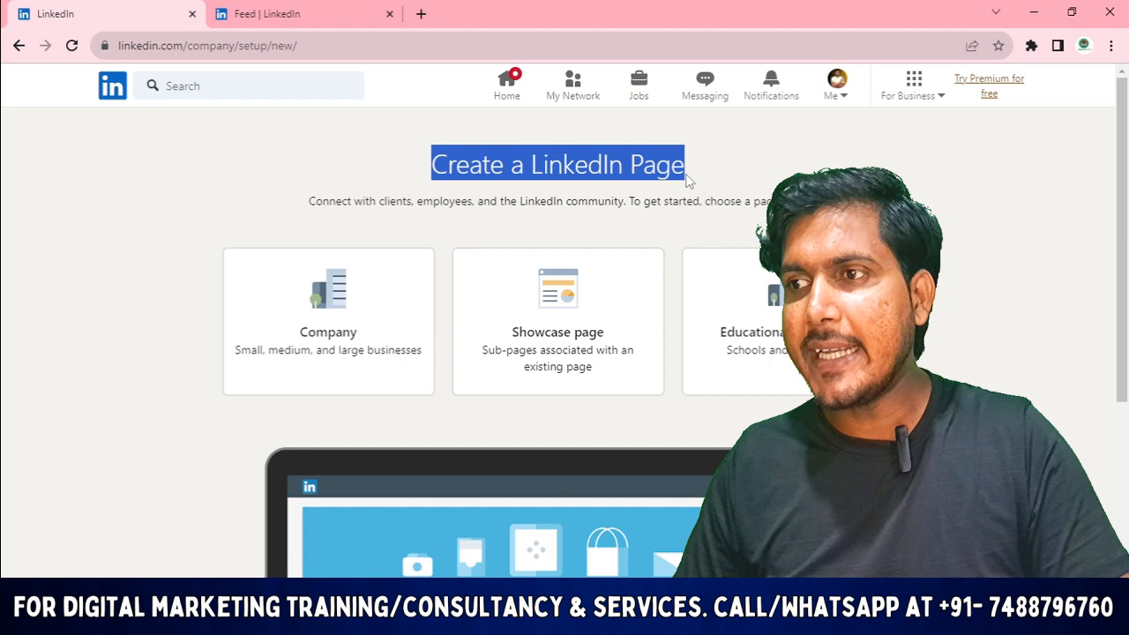
left_click(385, 237)
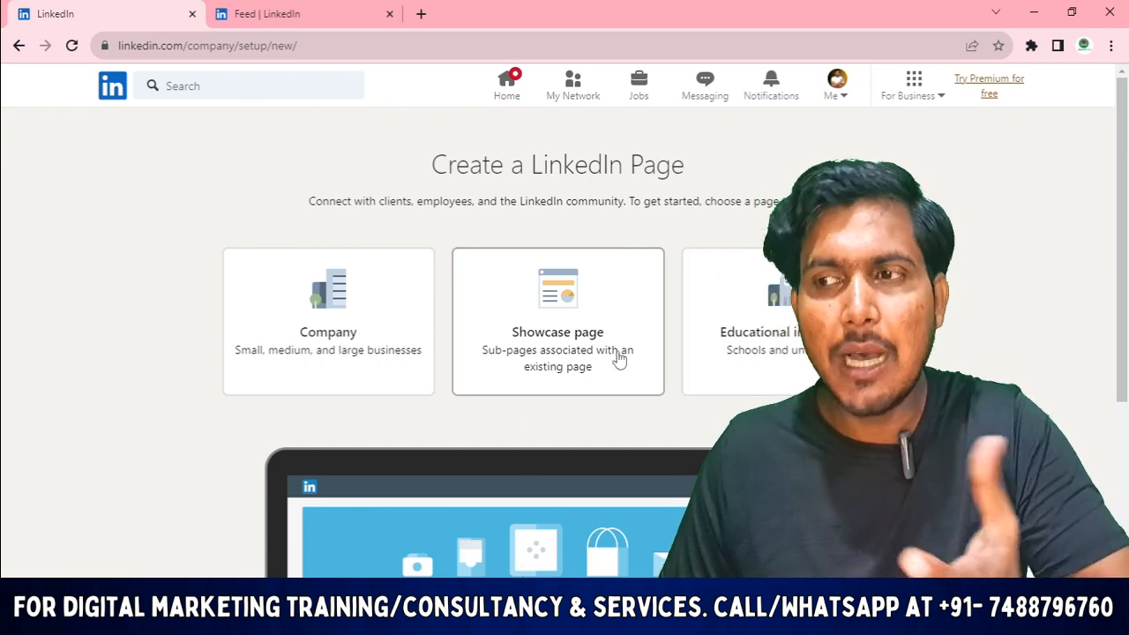
left_click(341, 360)
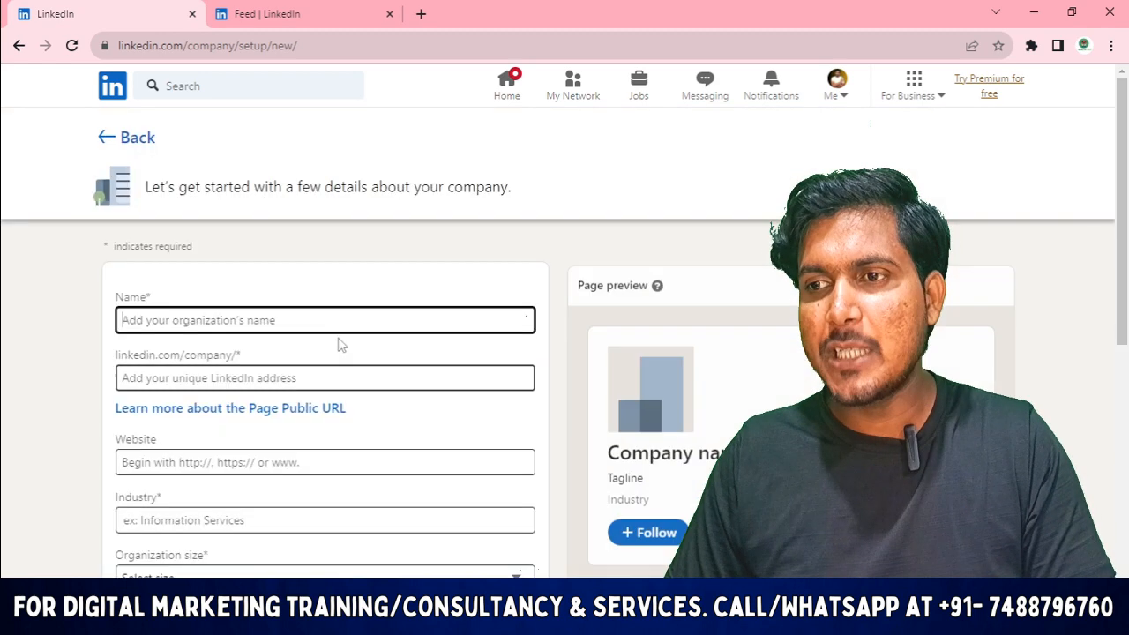
Step: Review the company details form from the name down to the authorization checkbox, and return to the organization name field
scroll(397, 262, "down", 2)
scroll(397, 262, "up", 2)
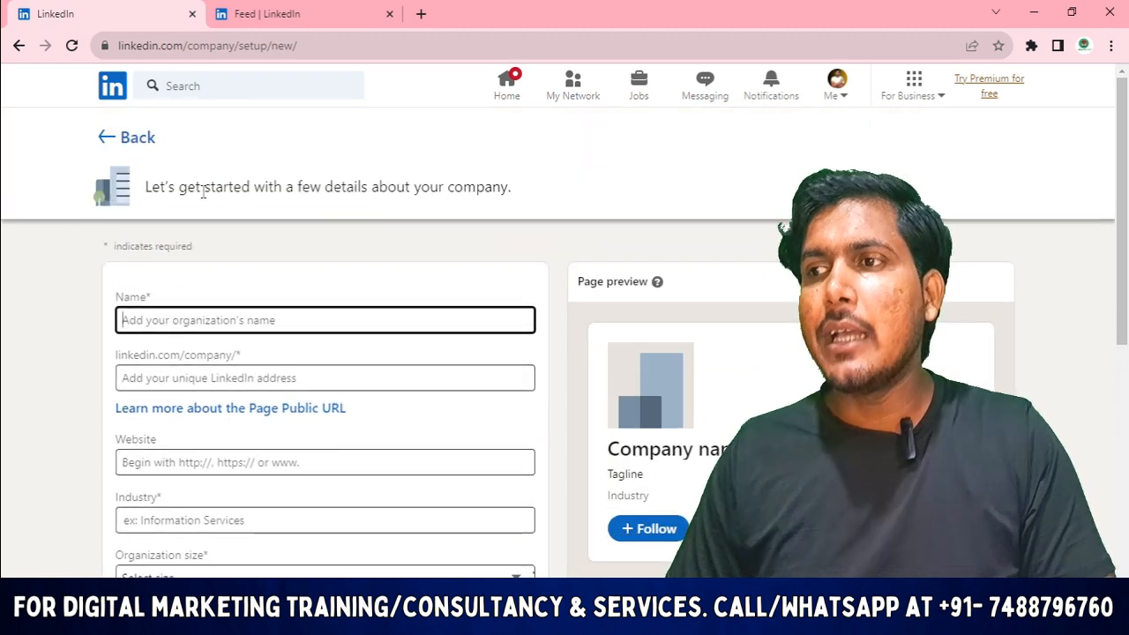
scroll(256, 276, "down", 1)
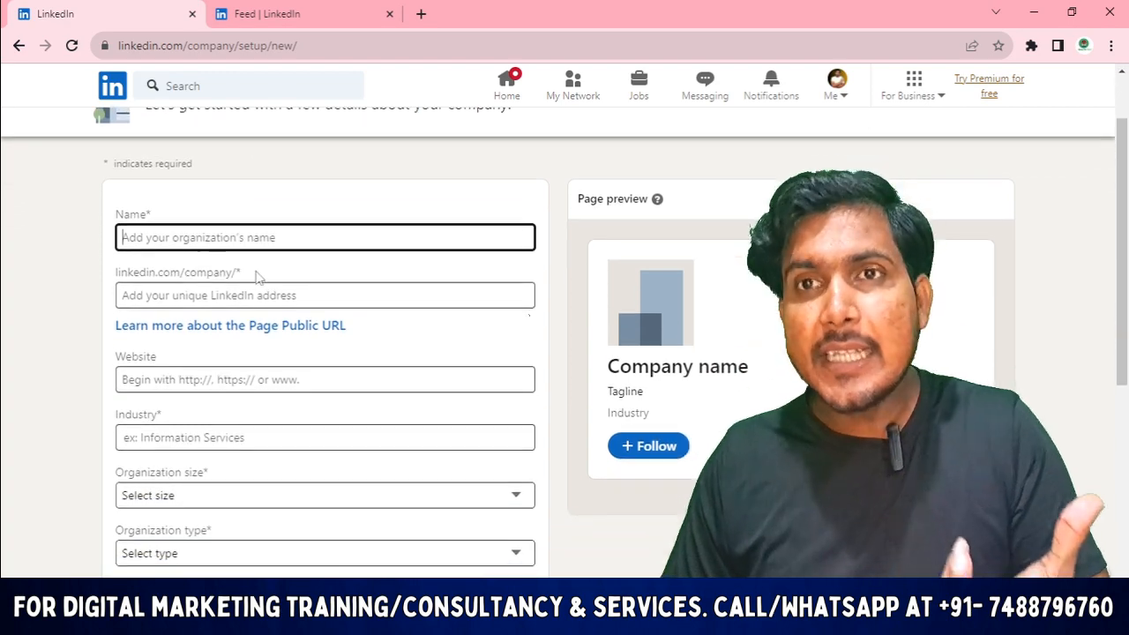
scroll(162, 304, "down", 1)
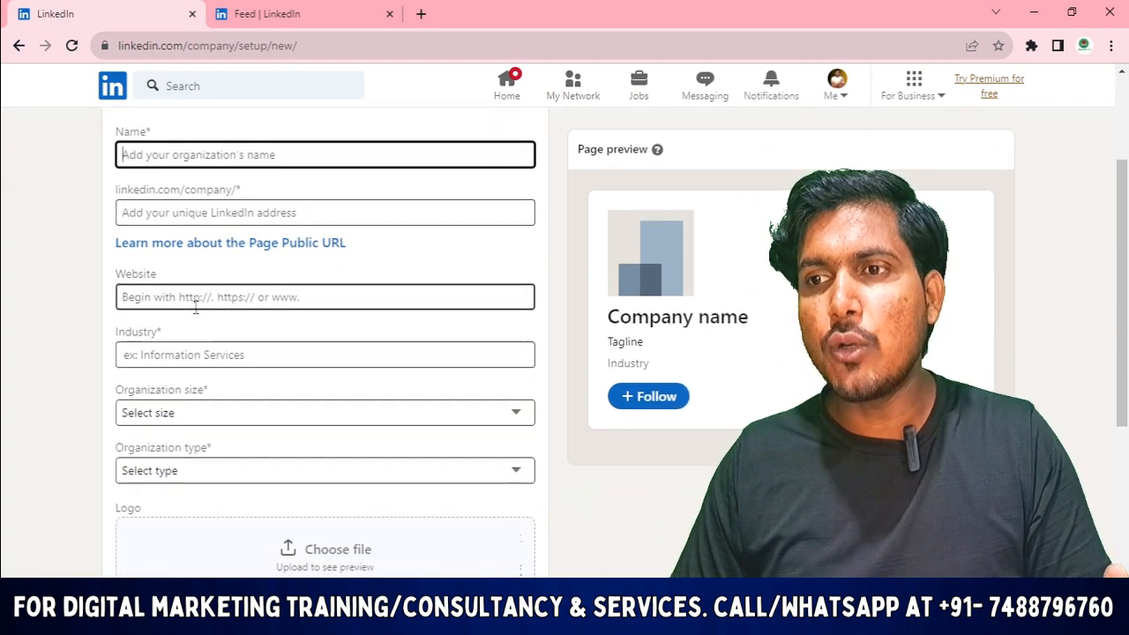
scroll(177, 302, "down", 1)
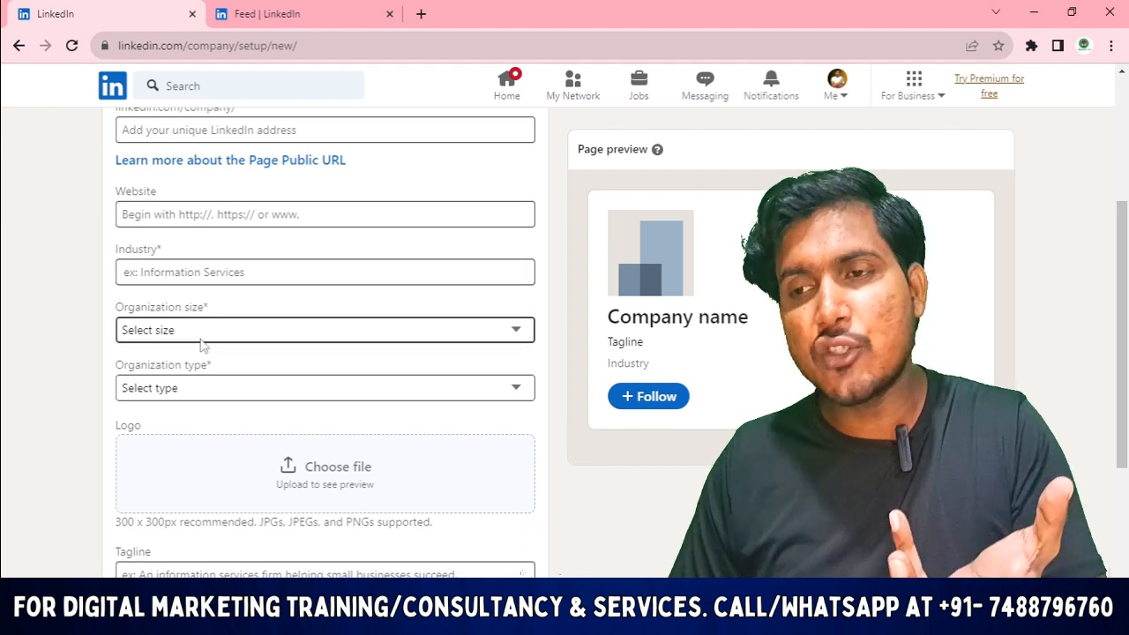
scroll(209, 338, "down", 1)
scroll(239, 396, "down", 2)
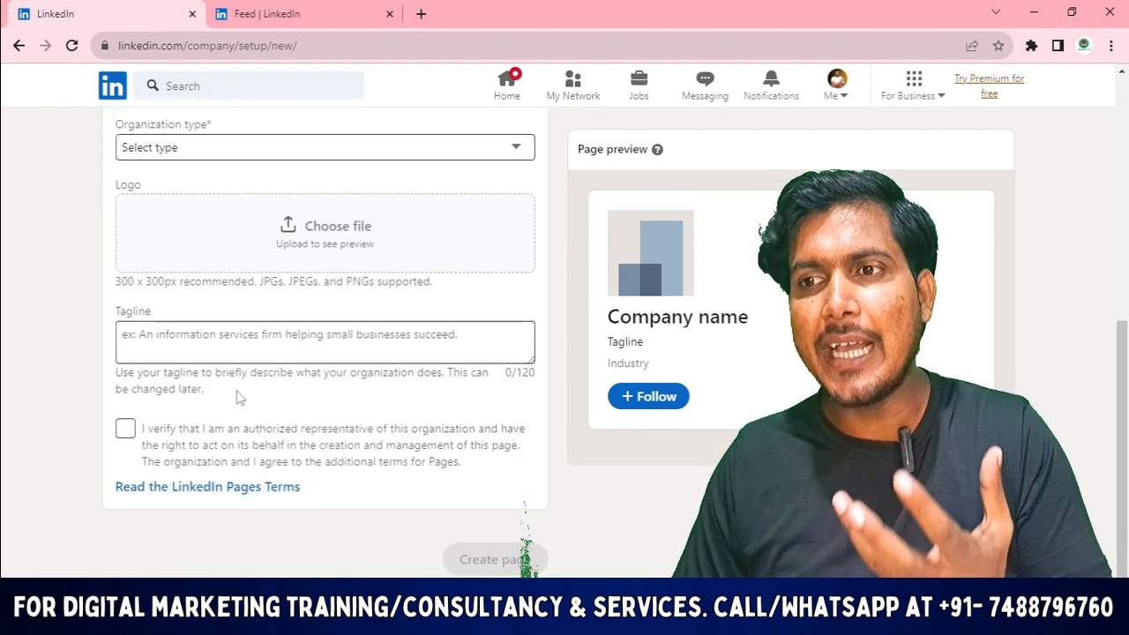
scroll(252, 338, "up", 6)
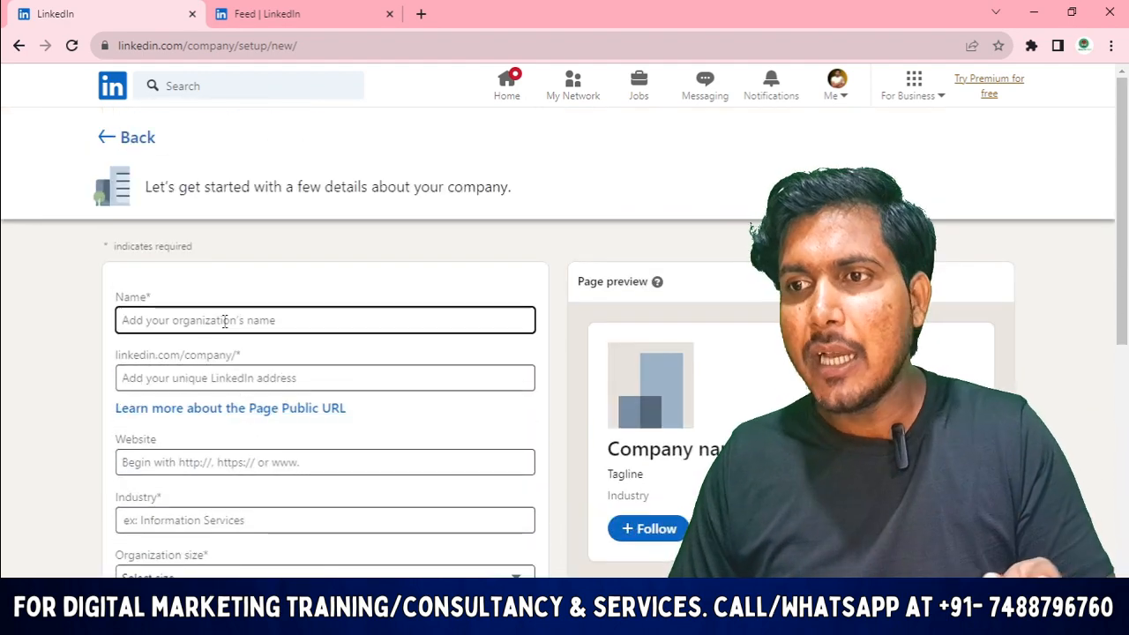
left_click(233, 324)
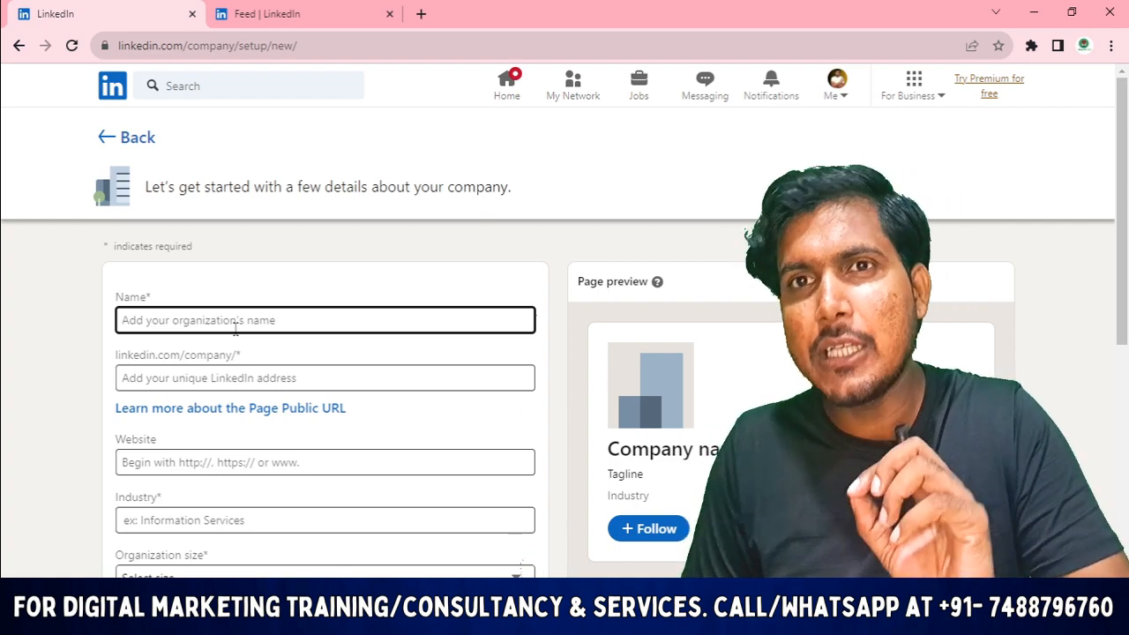
Step: Enter "Afsar Marketing Dude" as the organization name and keep the suggested LinkedIn address afsar-marketing-dude
type("Afsar Marketing Dude")
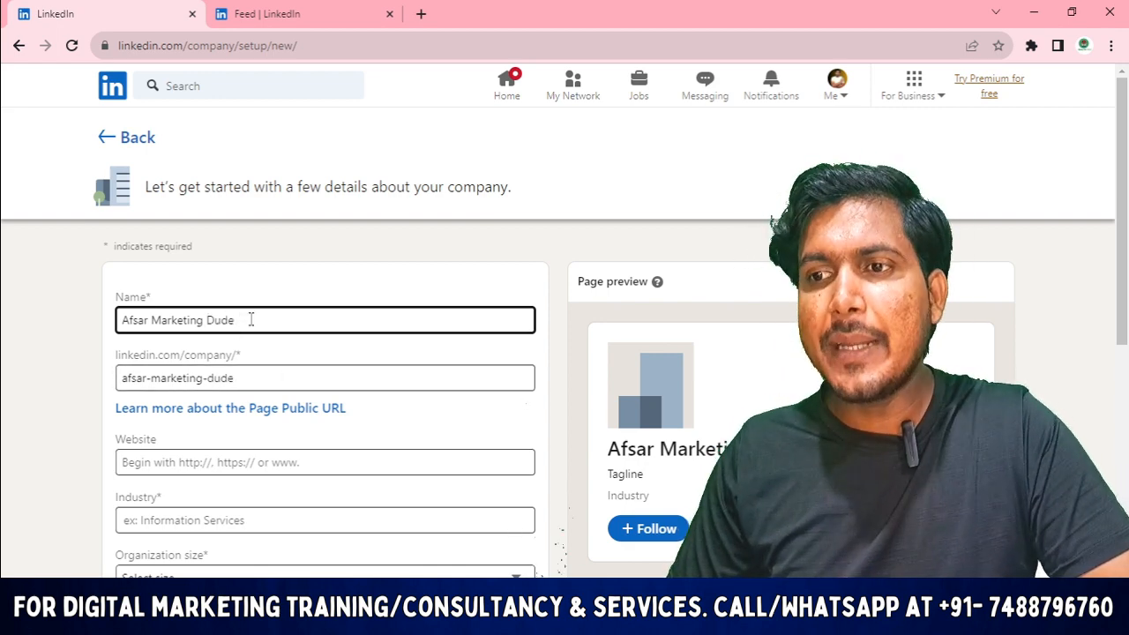
left_click_drag(252, 319, 185, 320)
left_click(262, 376)
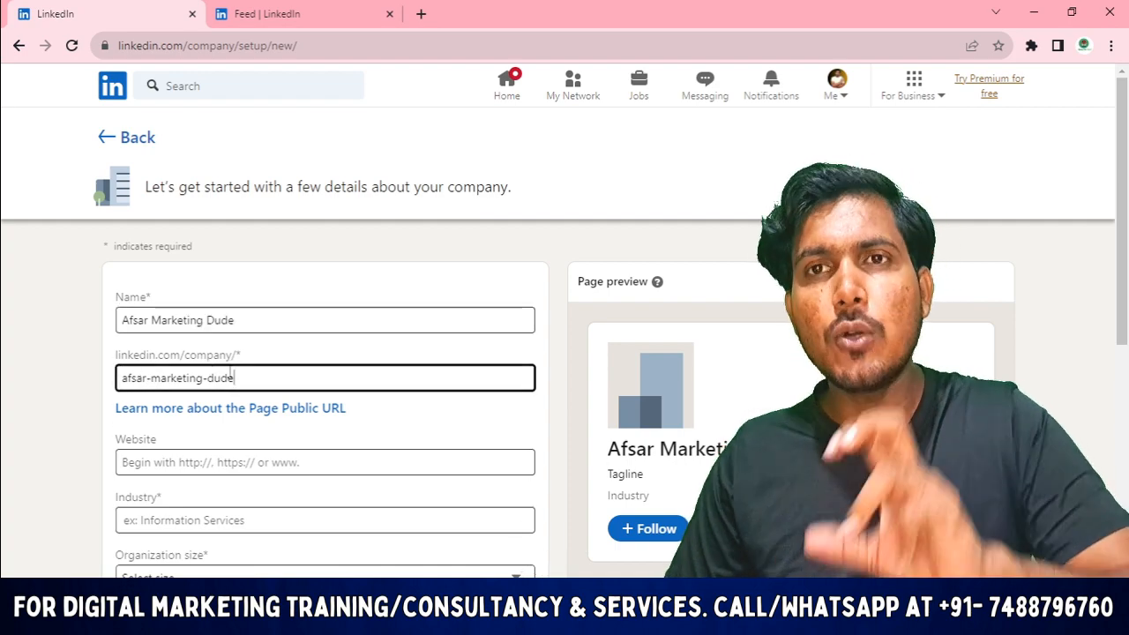
scroll(256, 353, "down", 1)
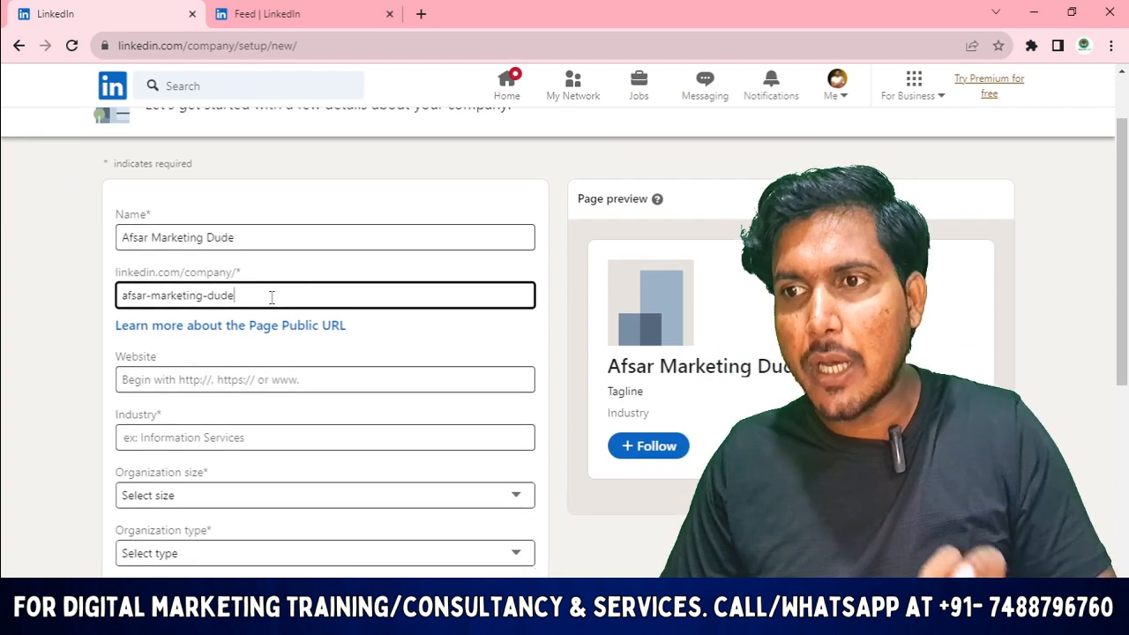
Step: Compare the organization name with its LinkedIn address and look over the website field without entering a site
left_click_drag(272, 297, 129, 298)
left_click(244, 239)
left_click_drag(236, 238, 144, 238)
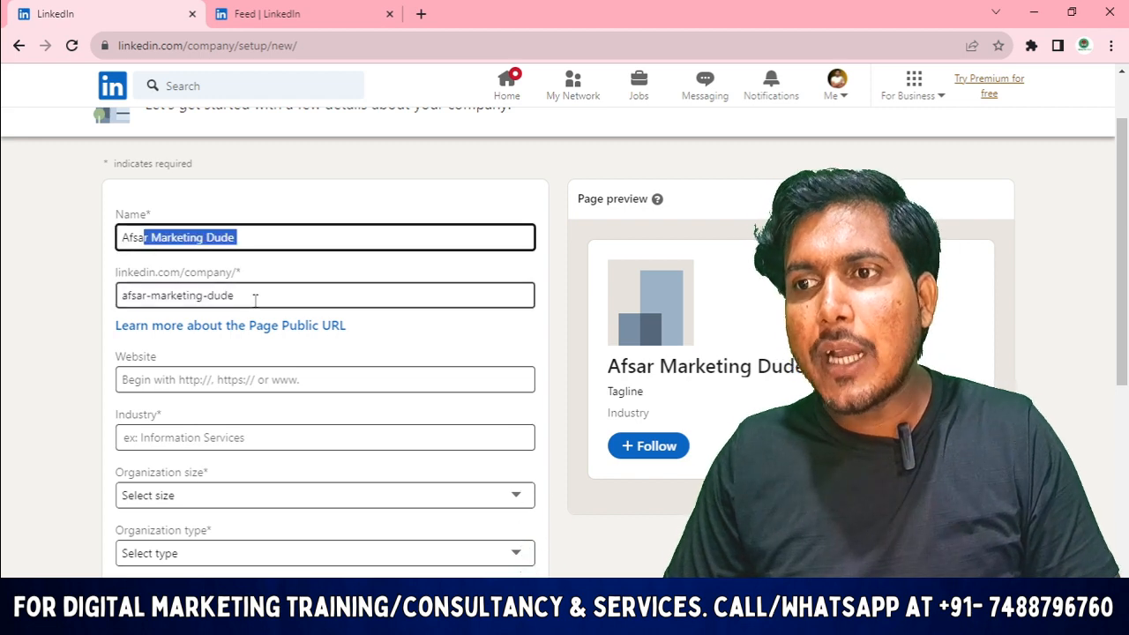
left_click(250, 298)
left_click_drag(253, 296, 96, 303)
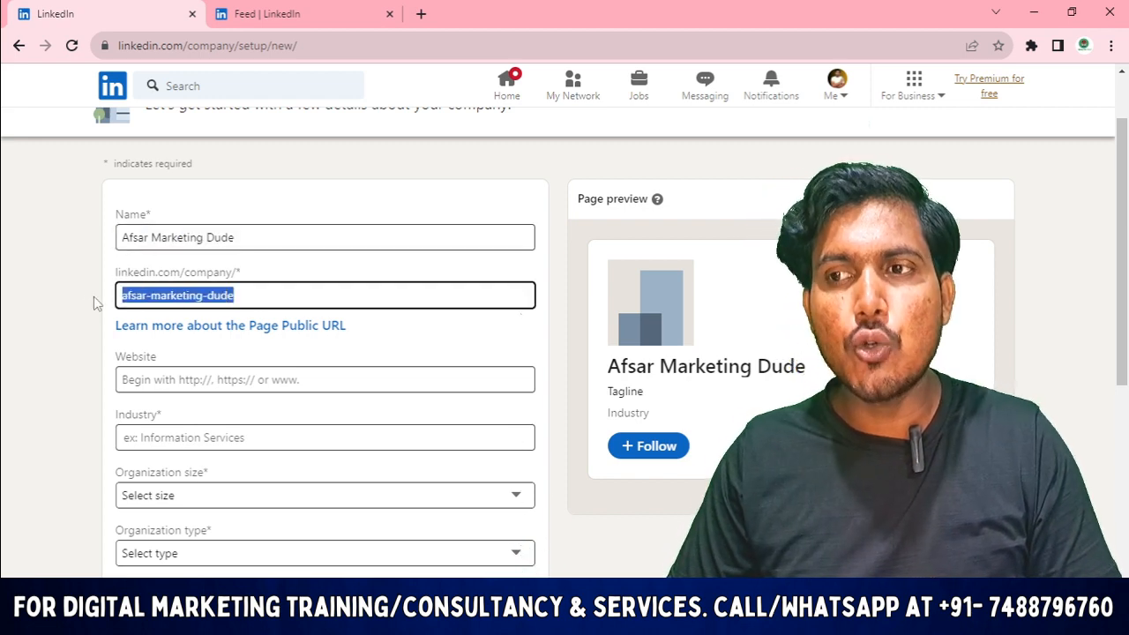
left_click(251, 292)
left_click_drag(263, 296, 104, 308)
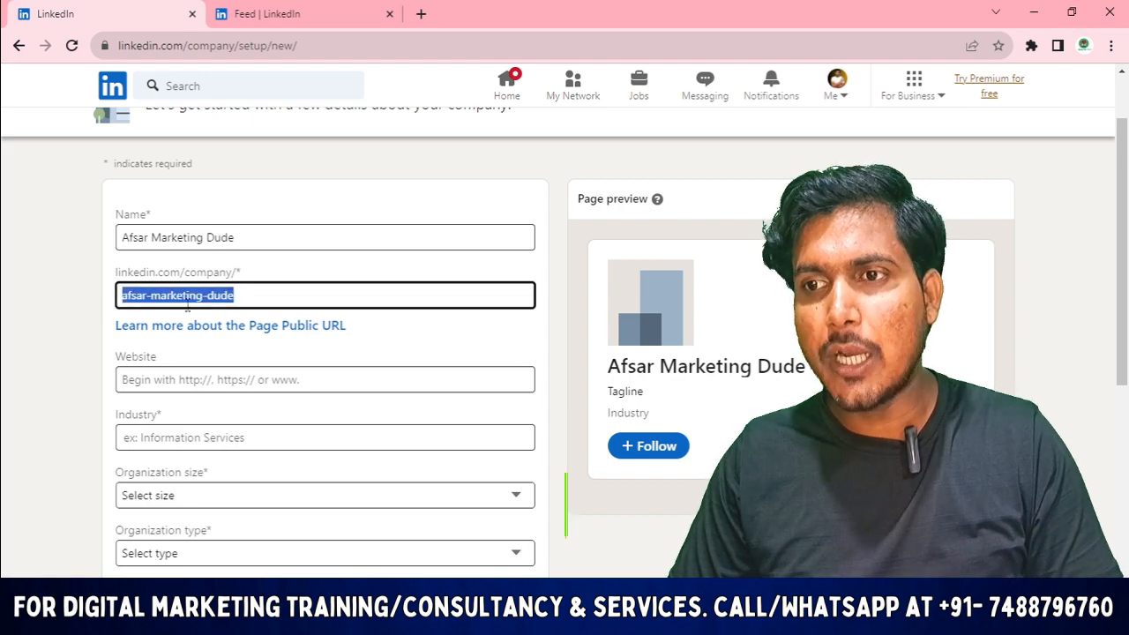
left_click(441, 377)
scroll(322, 292, "down", 2)
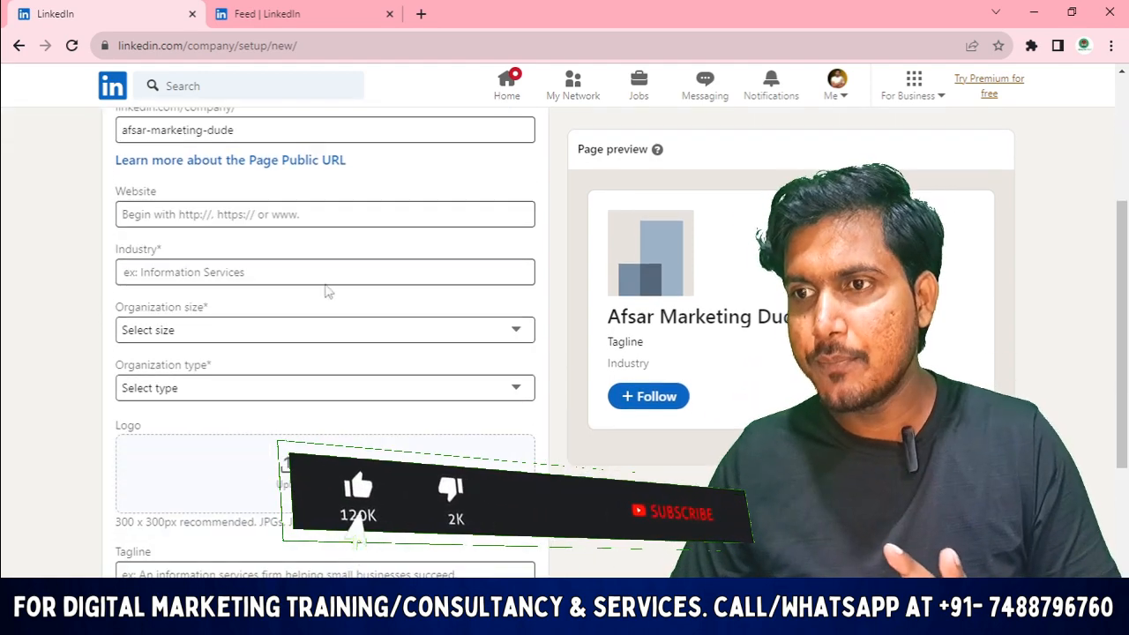
left_click(197, 221)
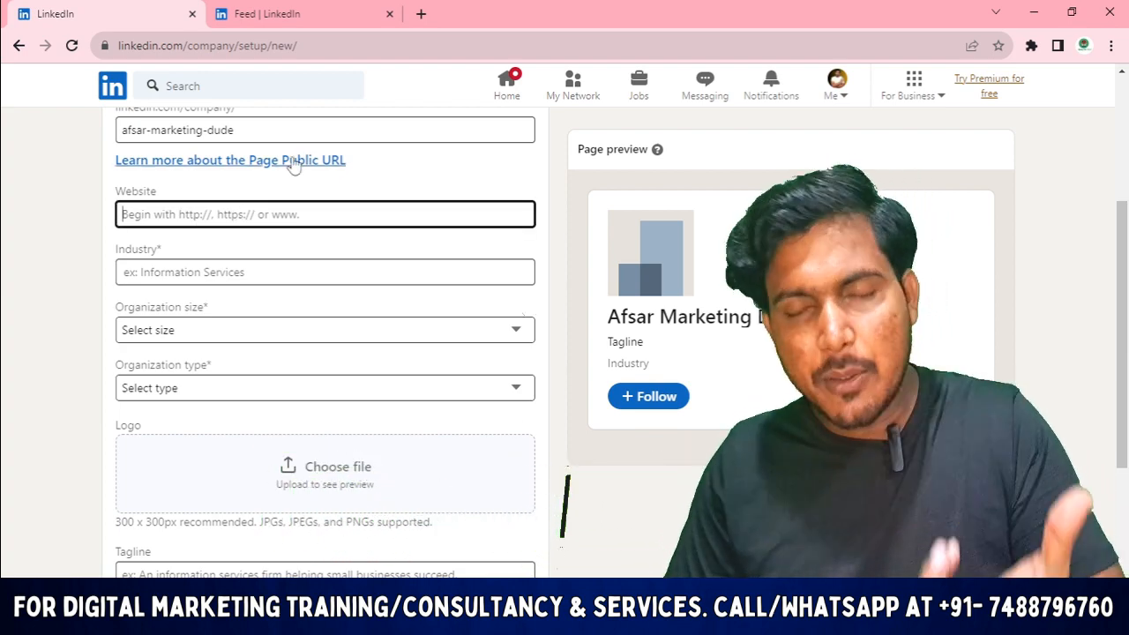
scroll(216, 211, "down", 1)
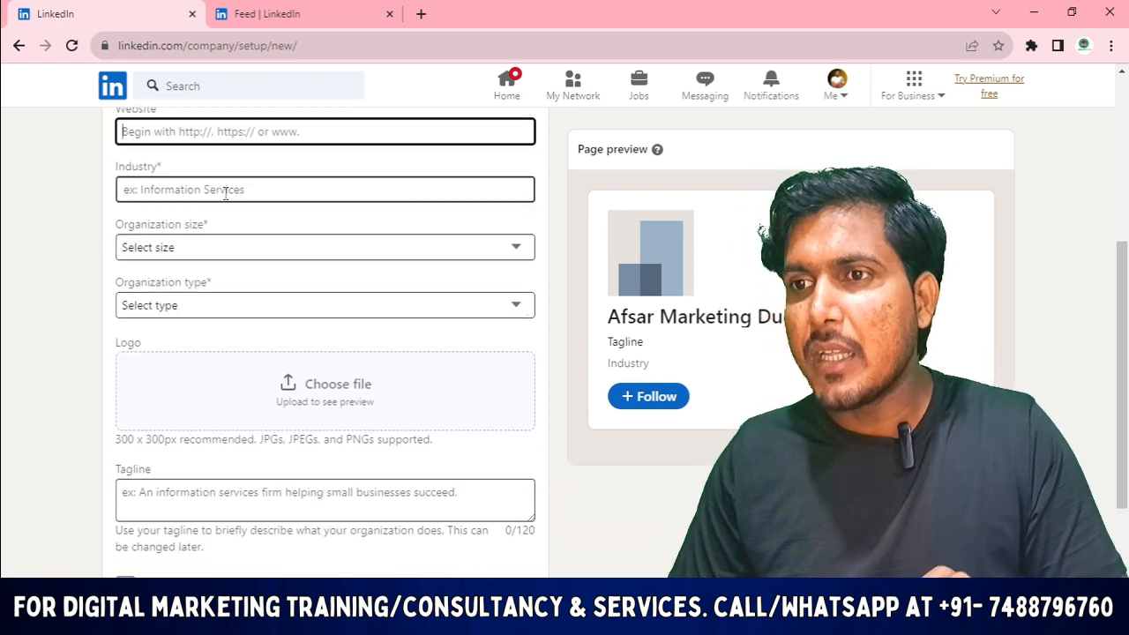
Step: Try "clothing" as the company's industry and clear the entry
left_click(233, 187)
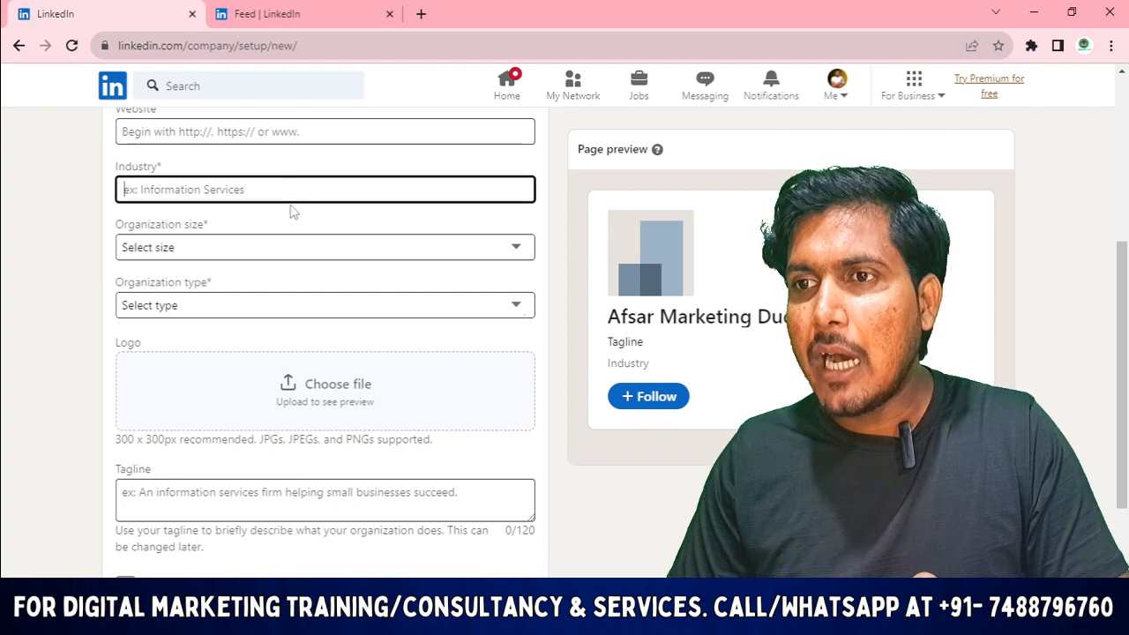
type("clothing")
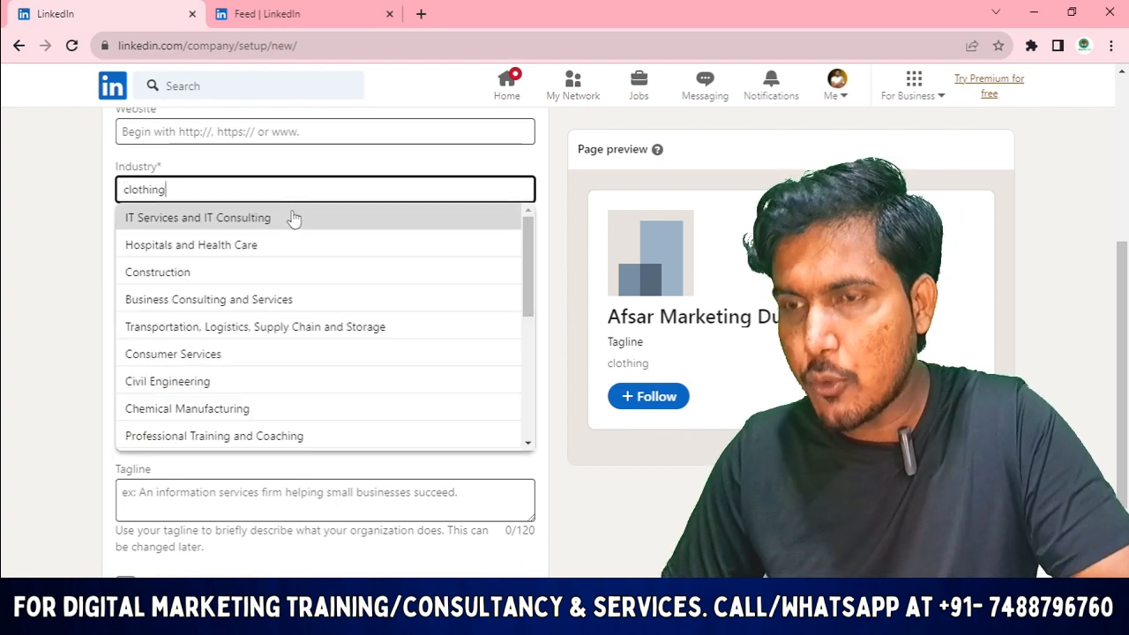
key("Escape")
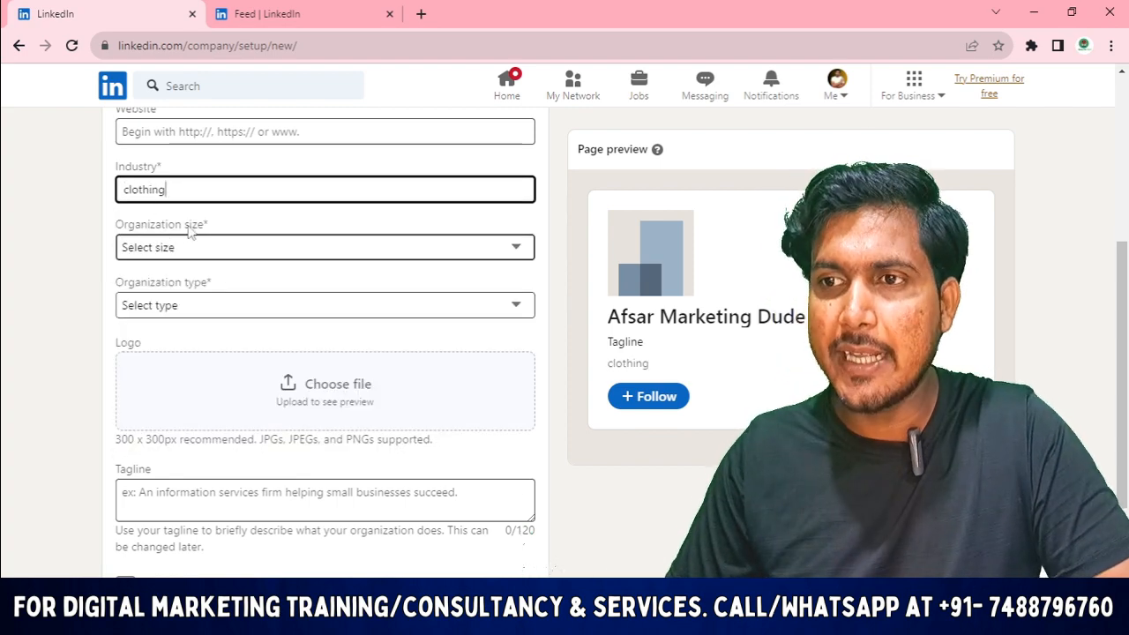
key("BackSpace")
key("BackSpace")
key("BackSpace")
key("BackSpace")
key("BackSpace")
key("BackSpace")
key("BackSpace")
key("BackSpace")
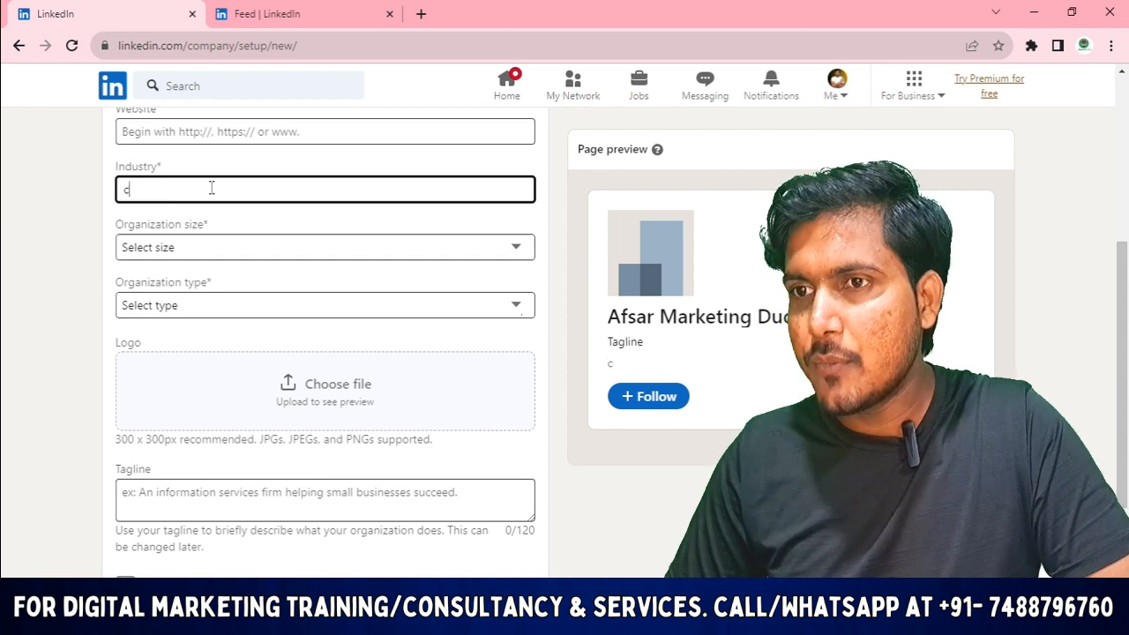
Step: Try the industry suggestions for "real" and "medi", and empty the industry field
type("groom")
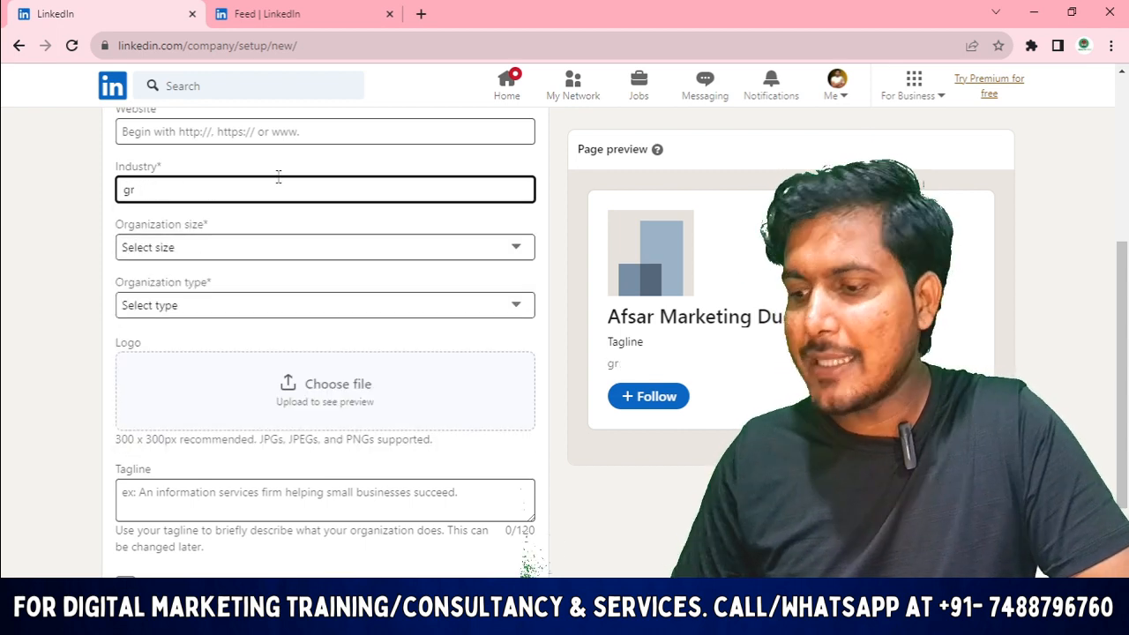
key("BackSpace")
key("BackSpace")
type("real")
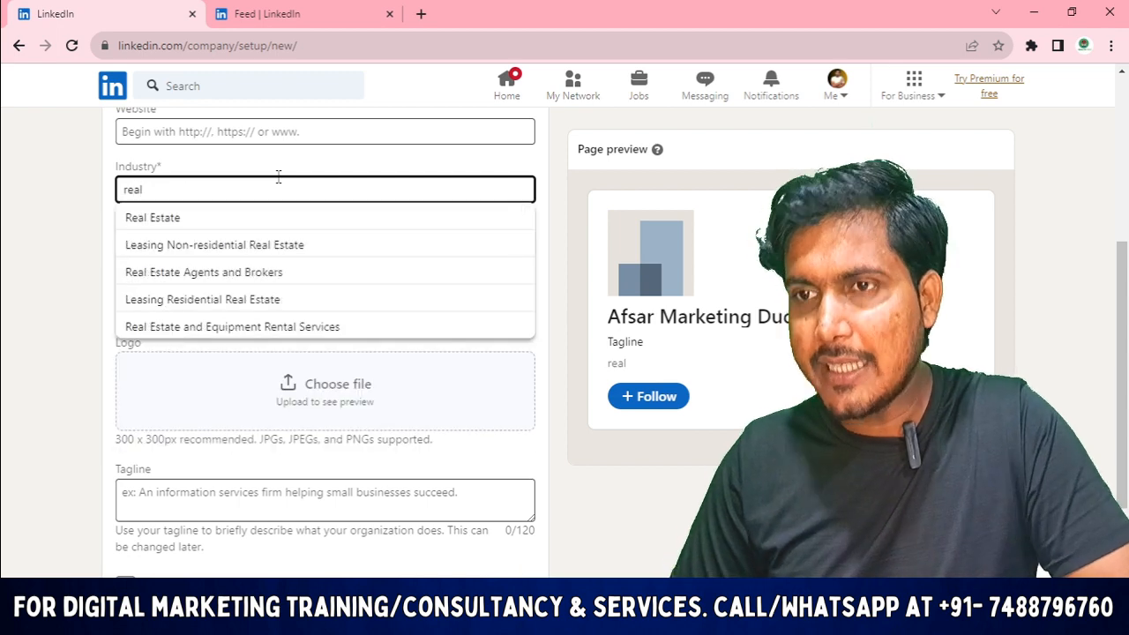
left_click_drag(214, 189, 79, 194)
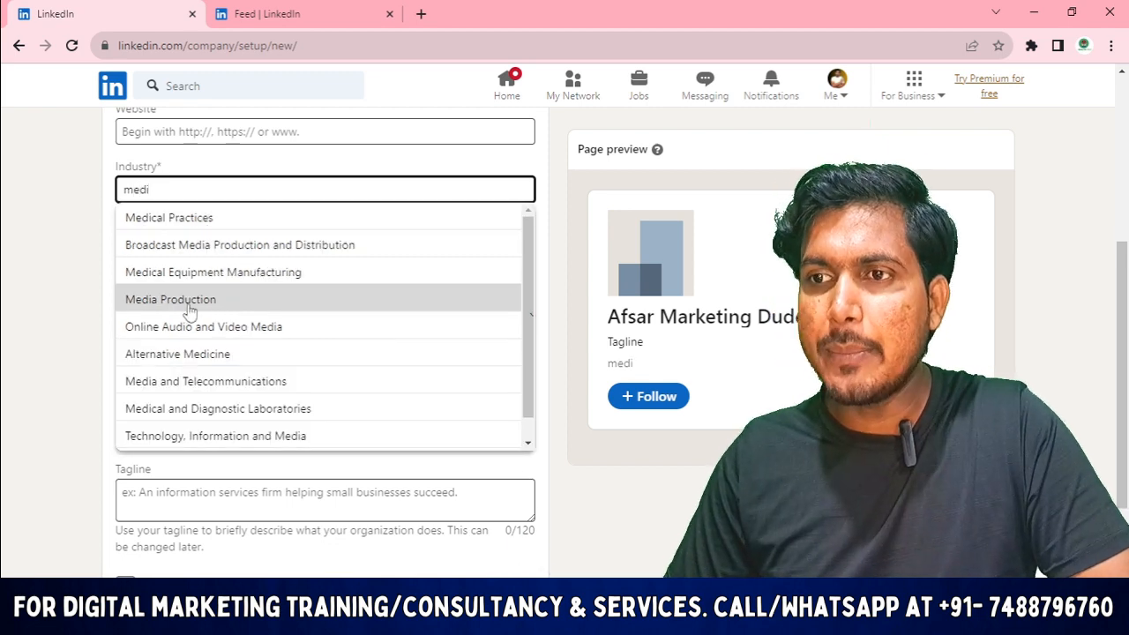
left_click_drag(185, 188, 28, 236)
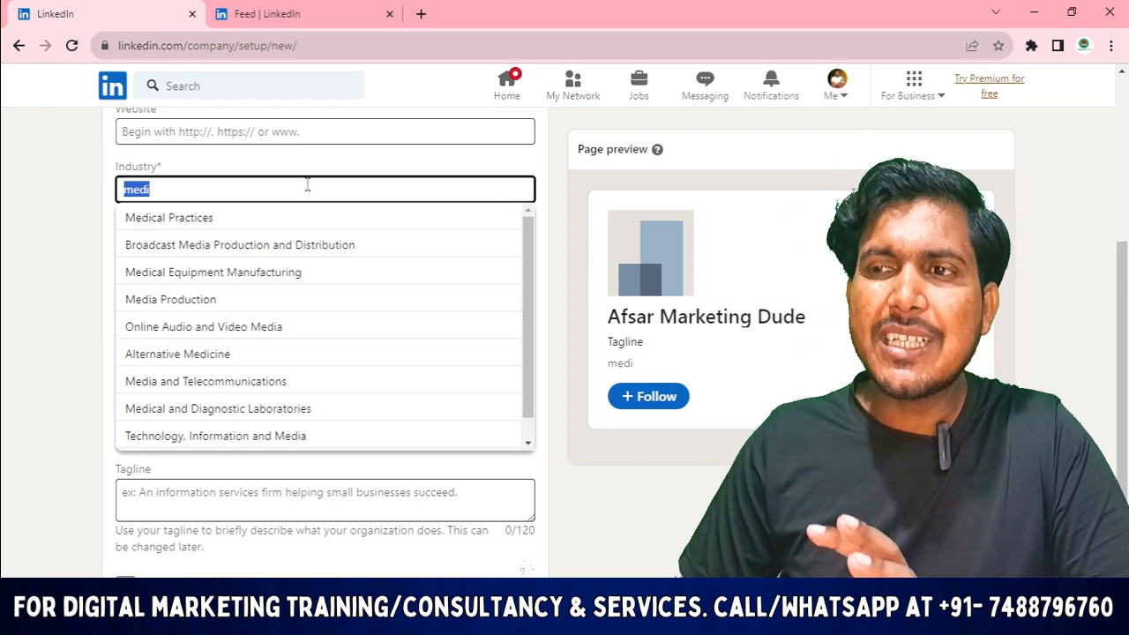
left_click(276, 196)
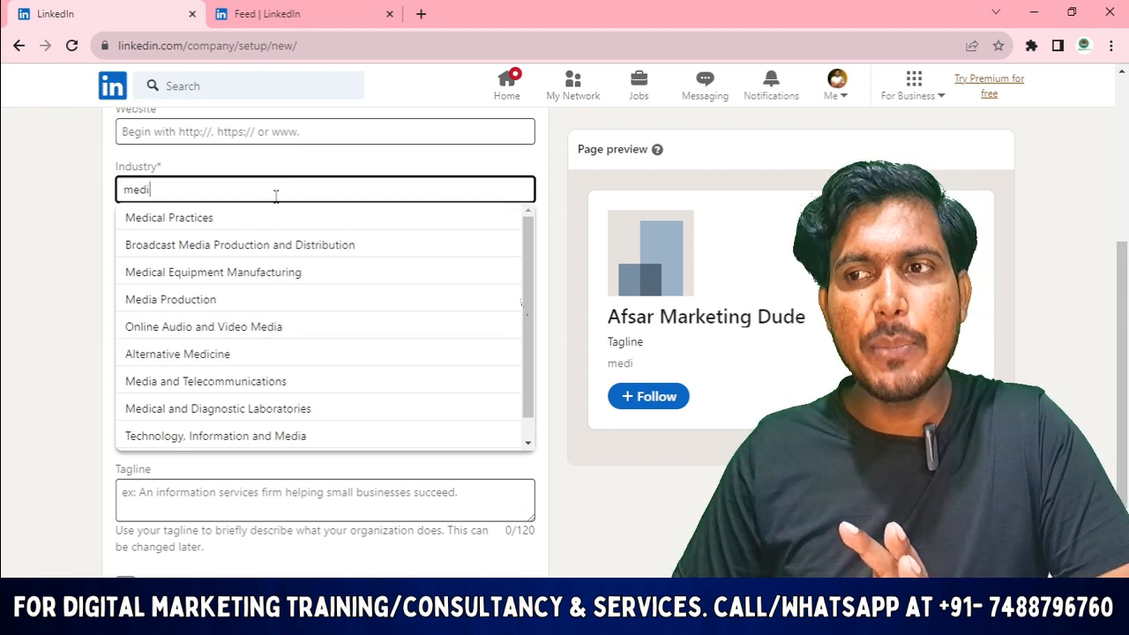
key("BackSpace")
key("BackSpace")
key("BackSpace")
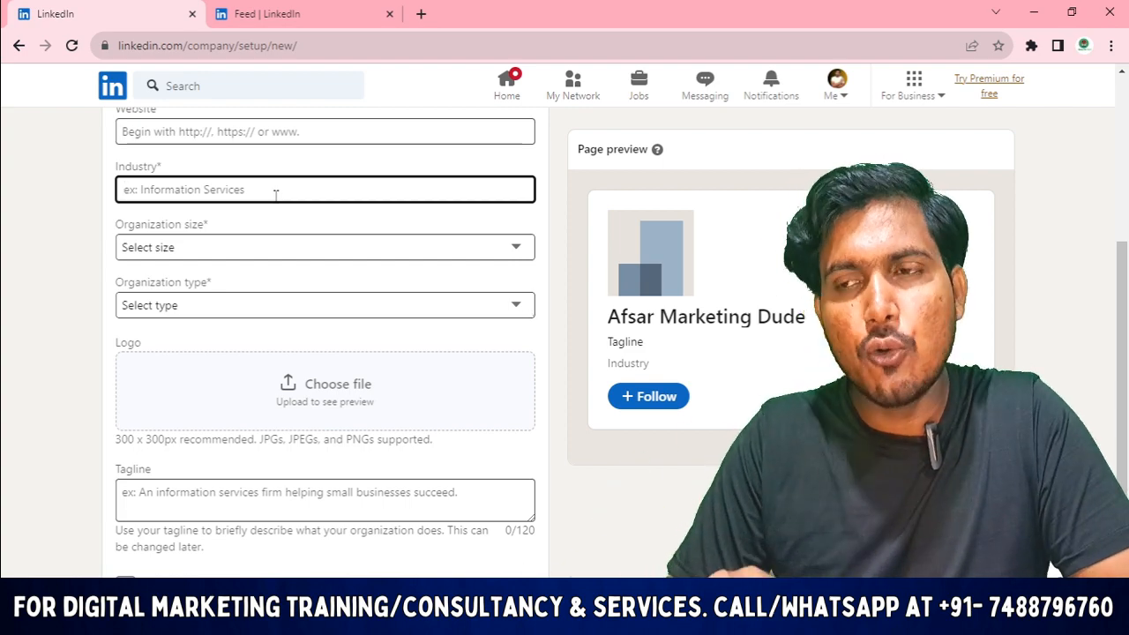
Step: Search the industry suggestions for "mark" and set the industry to Marketing Services
type("nark")
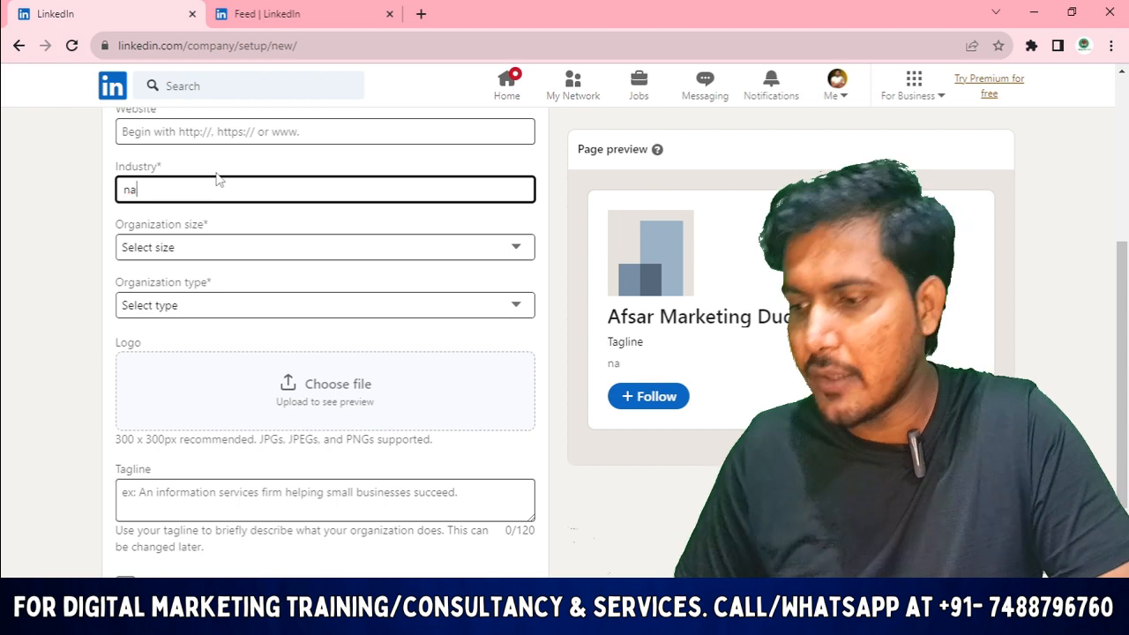
key("BackSpace")
key("BackSpace")
type("mark")
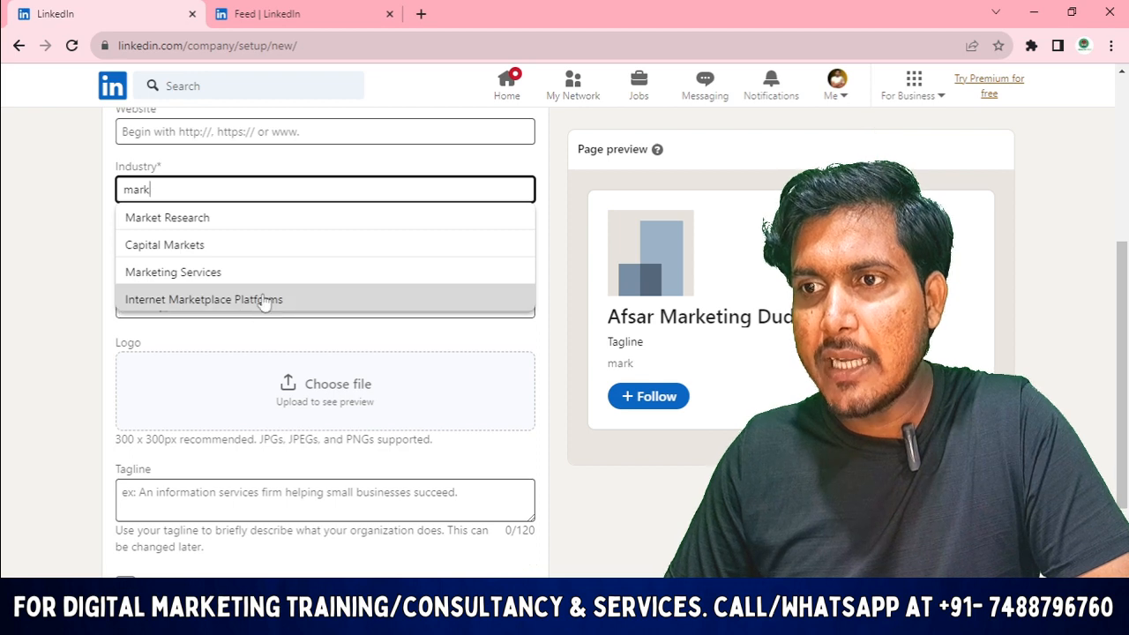
left_click(155, 273)
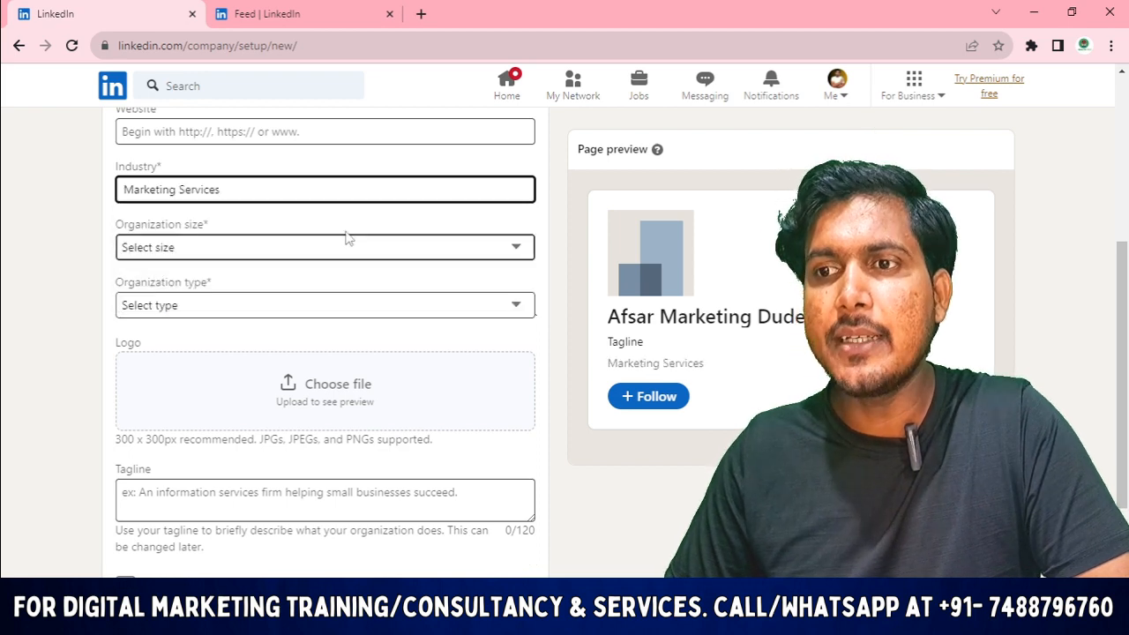
Step: Set the organization size to 2–10 employees and the organization type to Sole proprietorship
left_click(459, 251)
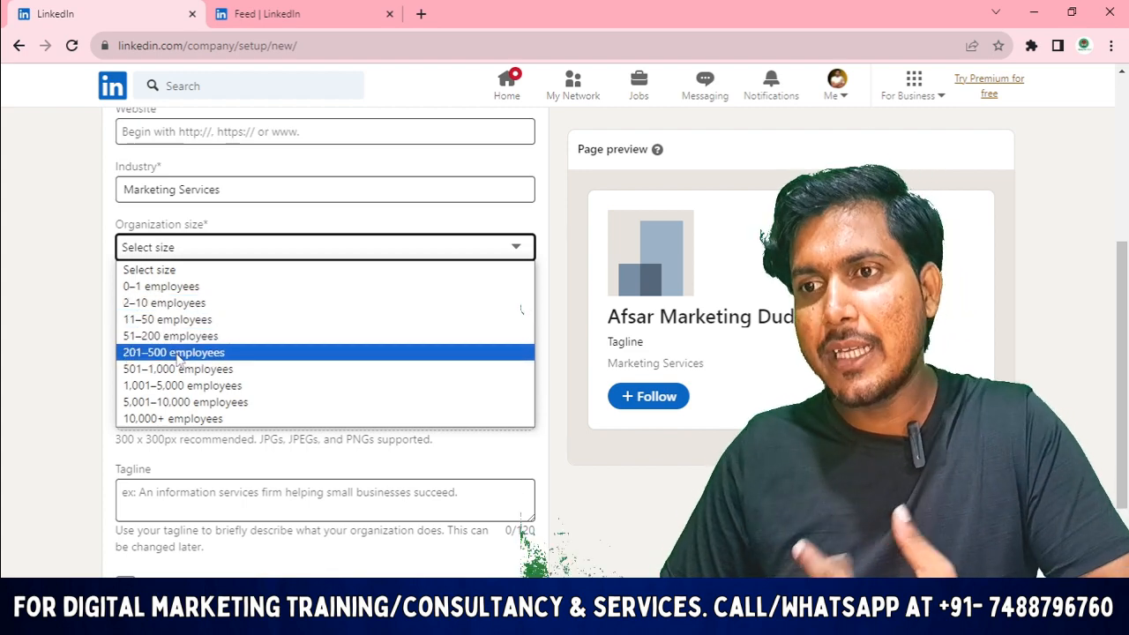
left_click(166, 305)
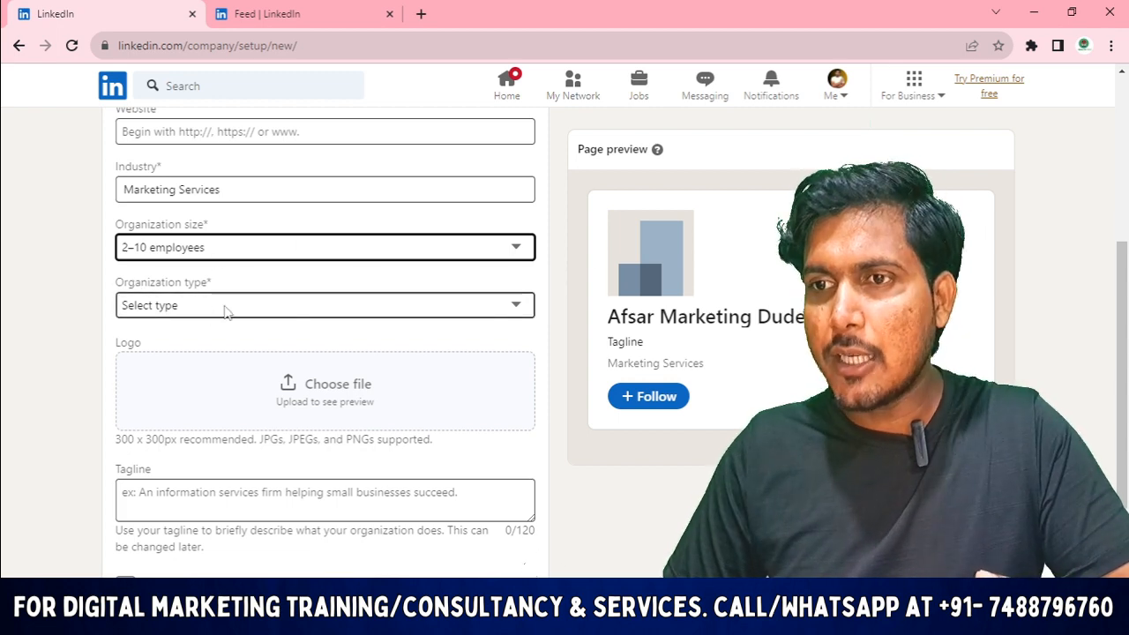
left_click(286, 307)
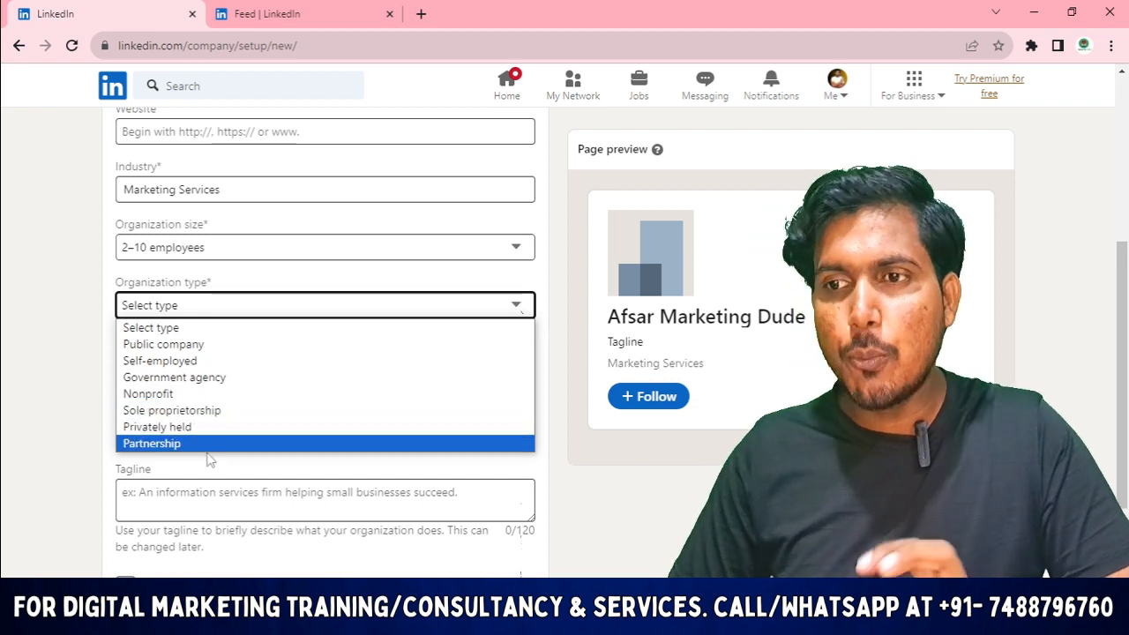
left_click(180, 411)
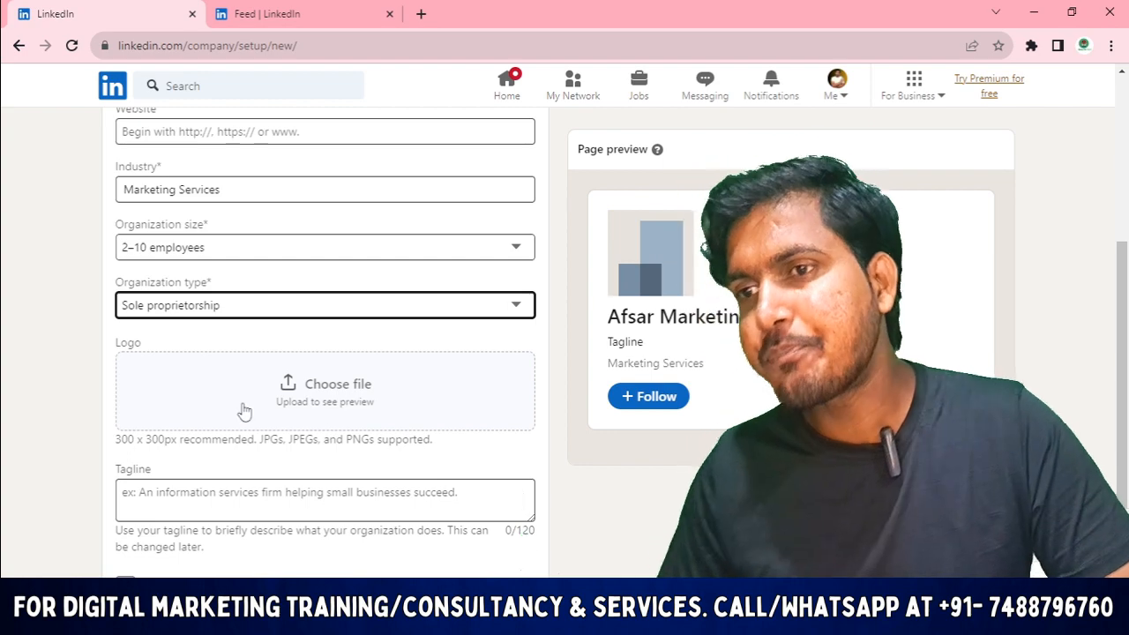
Step: Upload "Blue and Green Modern SEO Agency Logo (9)" from the D: drive's YOUTUBE > Afsar Marketing Dude folder as the logo and check the page preview
left_click_drag(298, 385, 291, 401)
left_click(288, 387)
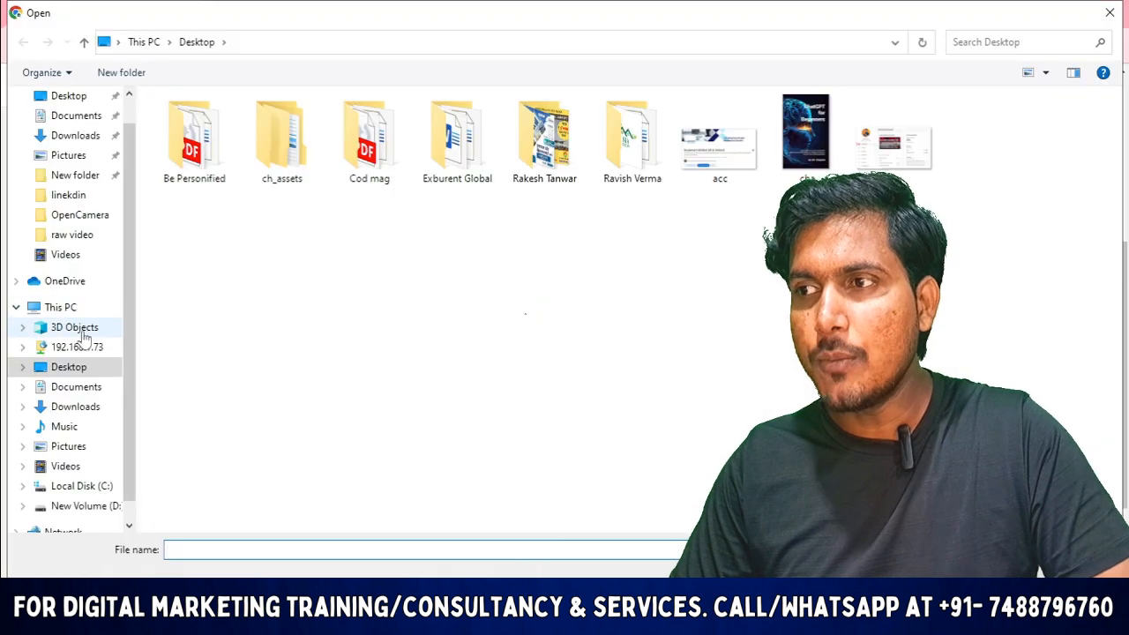
left_click(58, 307)
double_click(503, 262)
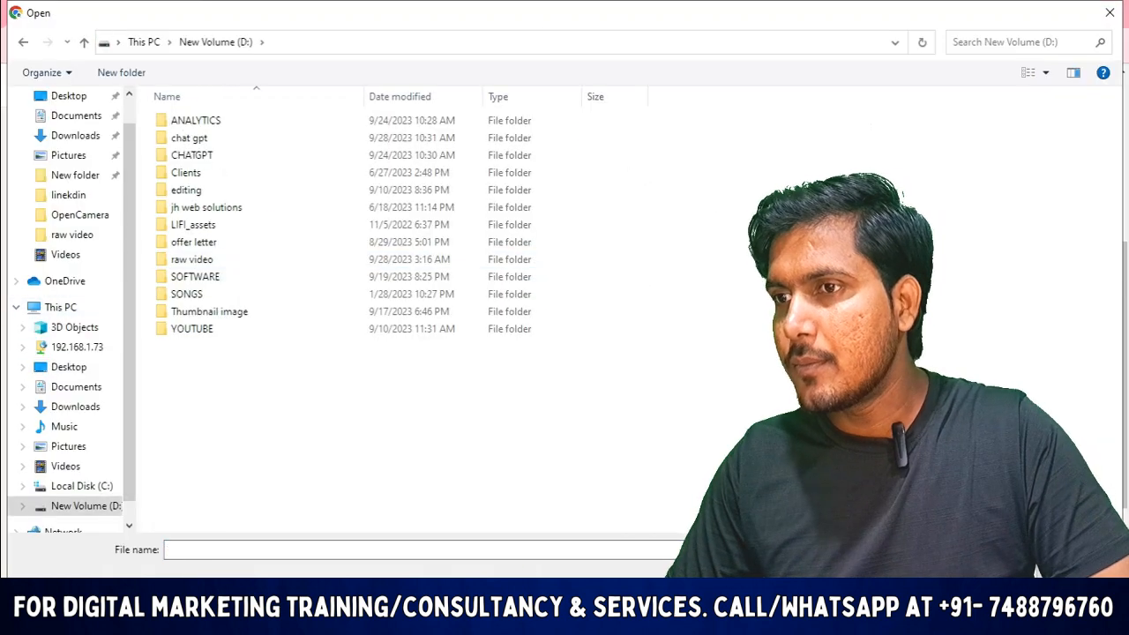
double_click(192, 329)
double_click(191, 143)
left_click(209, 291)
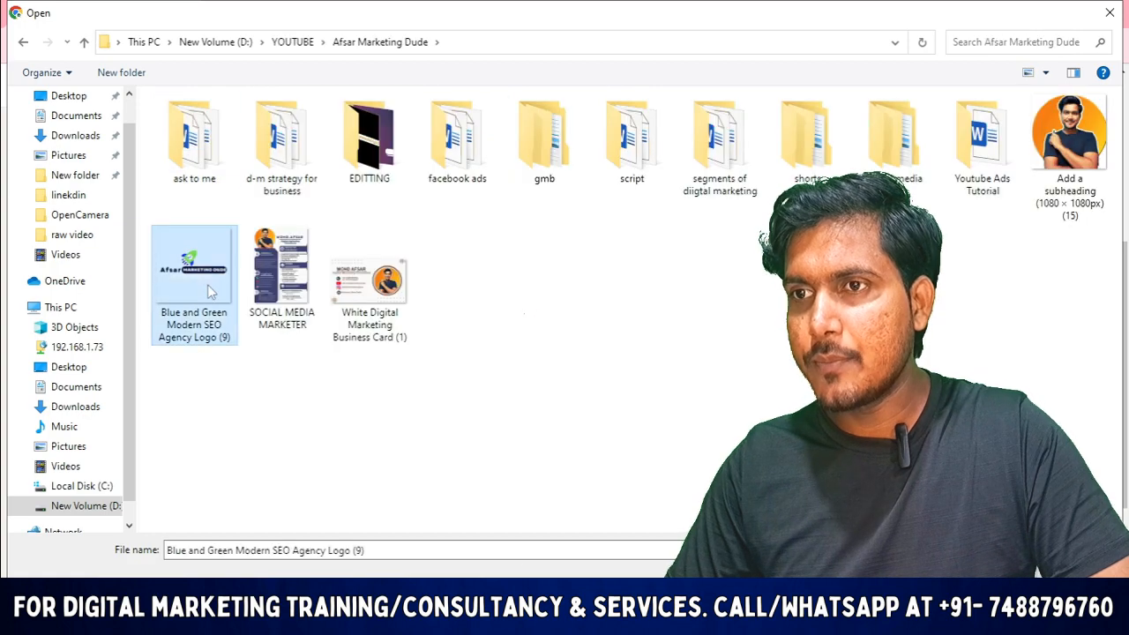
left_click(995, 579)
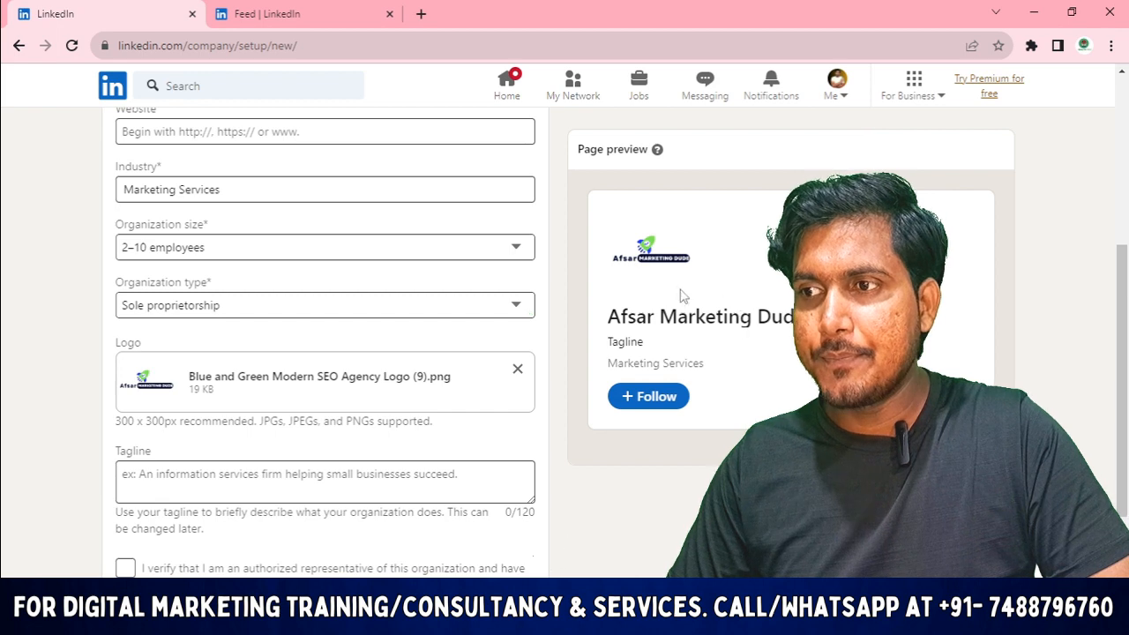
left_click_drag(672, 156, 569, 161)
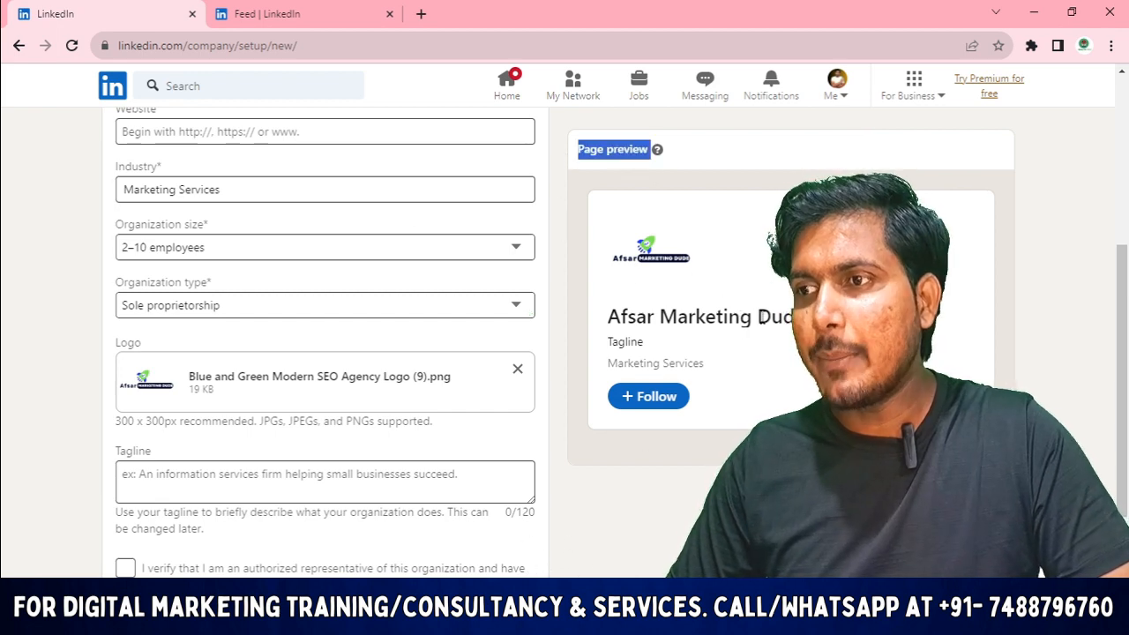
Step: Copy ChatGPT's tagline without the hashtag, "Driving Digital Success: Elevate Your Brand with Expert Digital Marketing Services & Training Courses 🚀", into the company form's Tagline
scroll(265, 441, "down", 2)
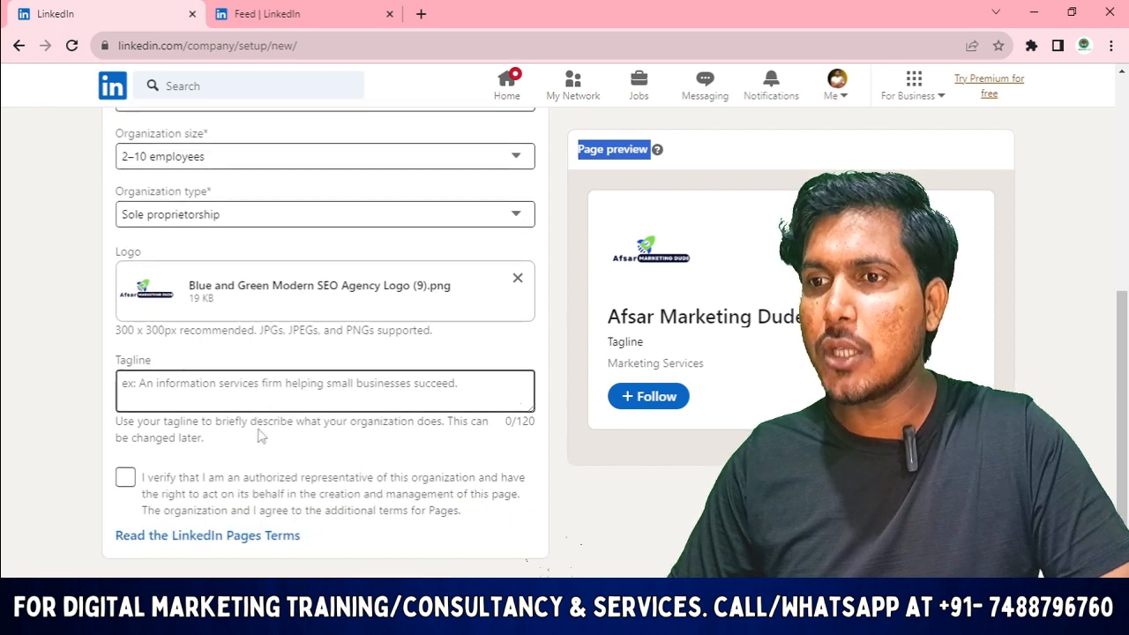
left_click(180, 345)
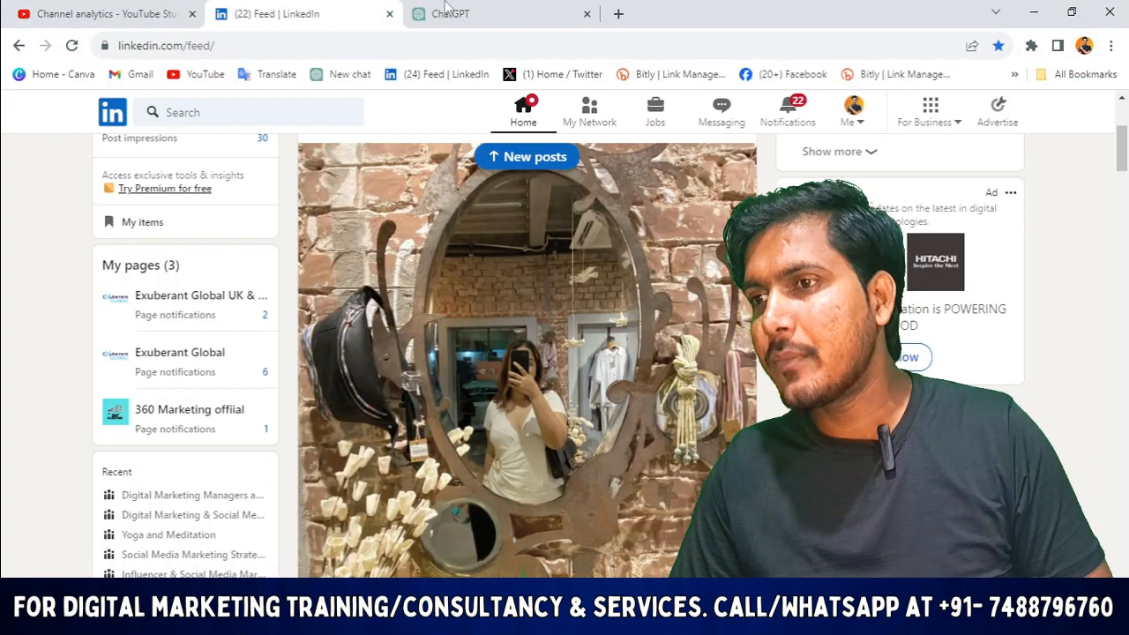
left_click(450, 14)
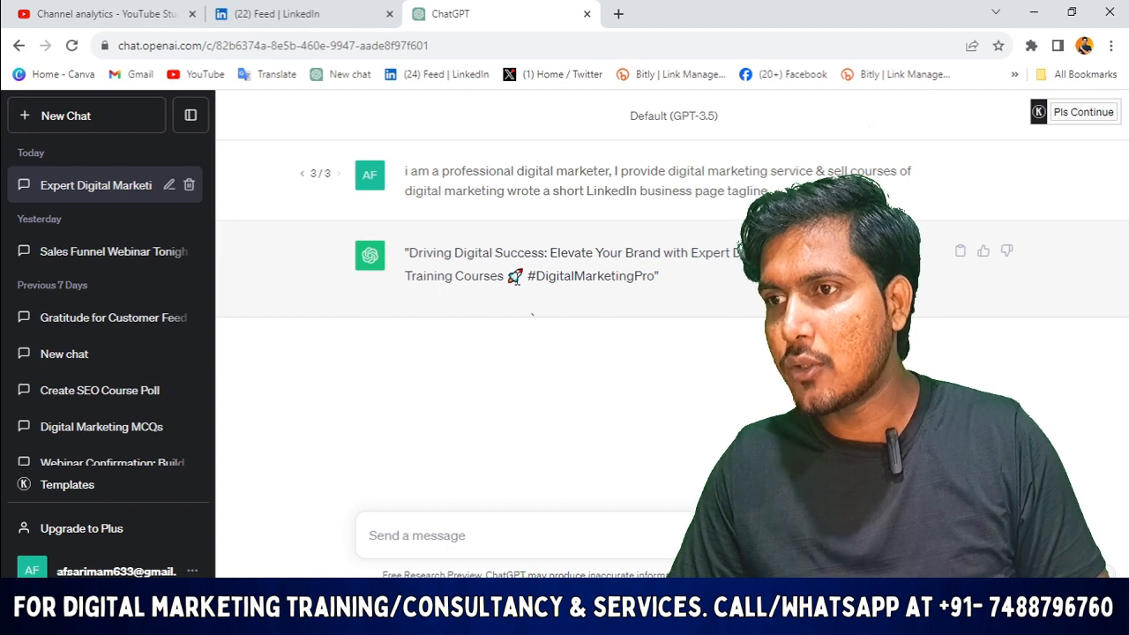
left_click_drag(522, 275, 407, 252)
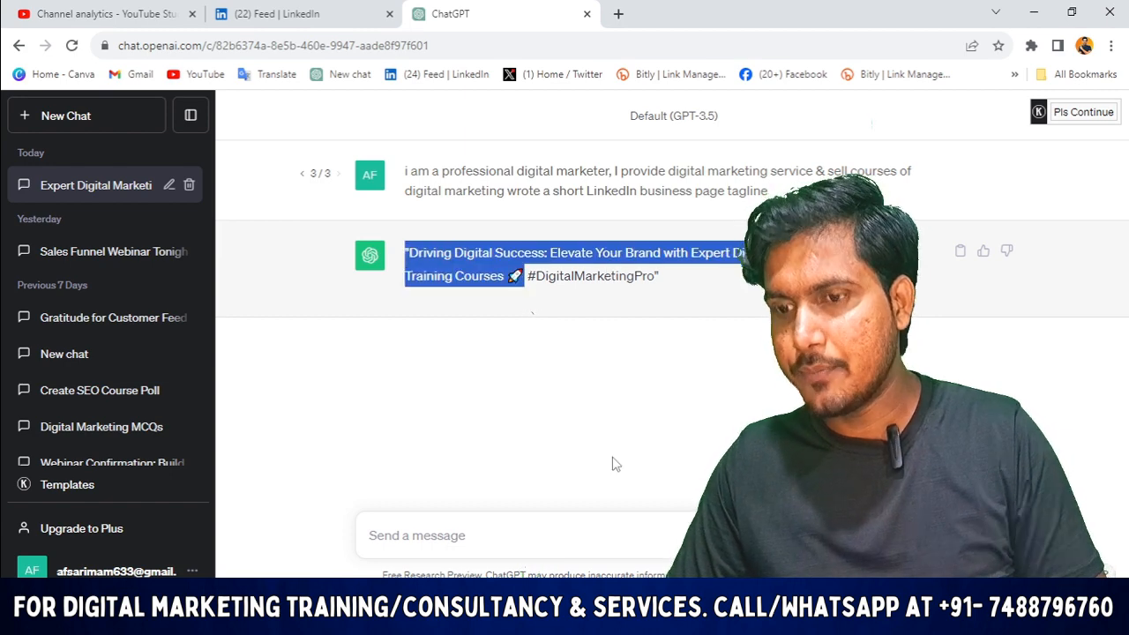
key("alt+Tab")
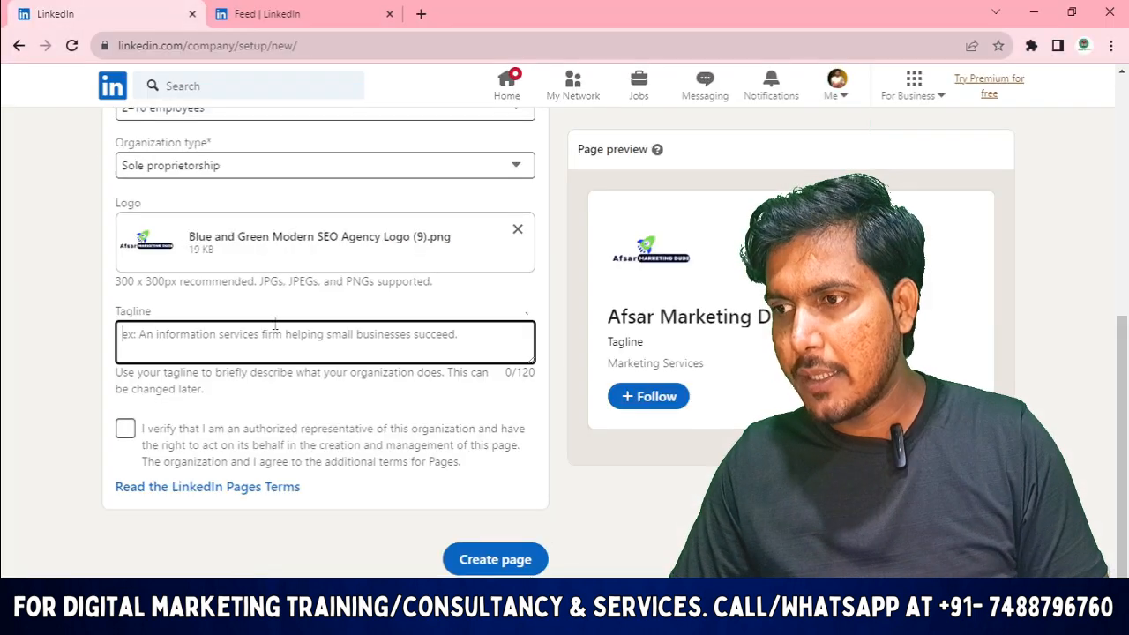
type("\"Driving Digital Success: Elevate Your Brand with Expert Digital Marketing Services & Training Courses 🚀")
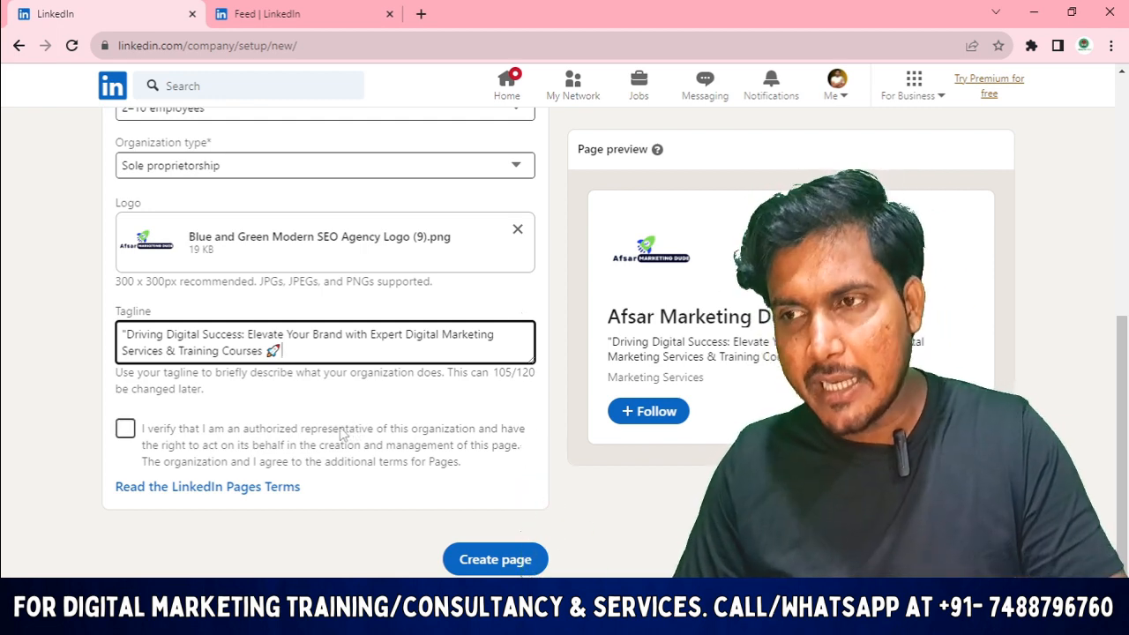
left_click_drag(300, 359, 260, 357)
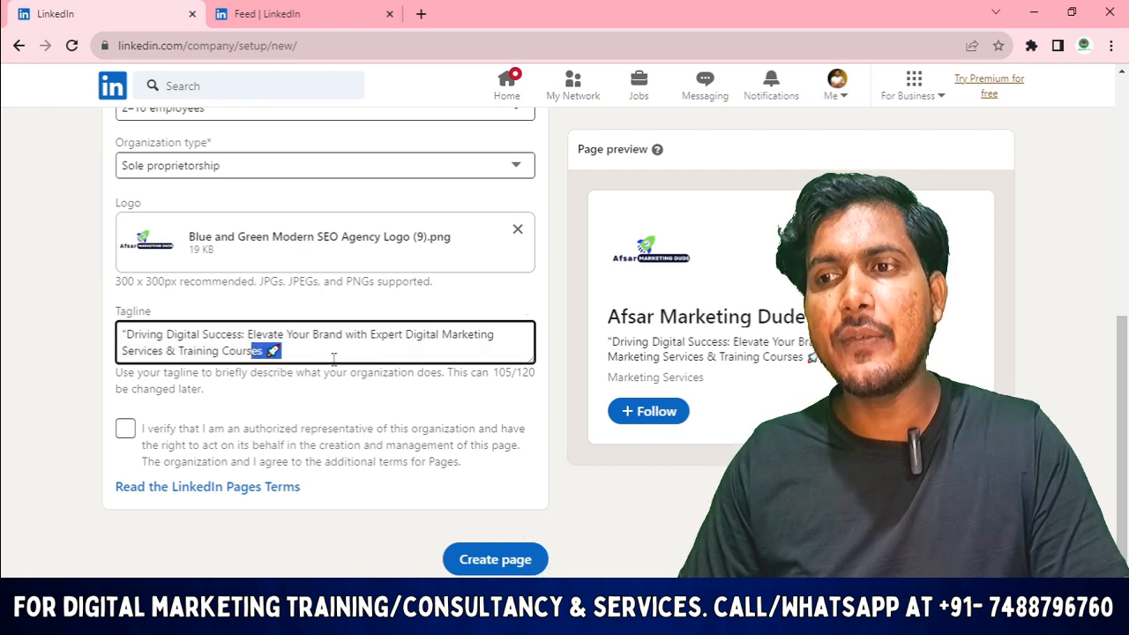
left_click(331, 352)
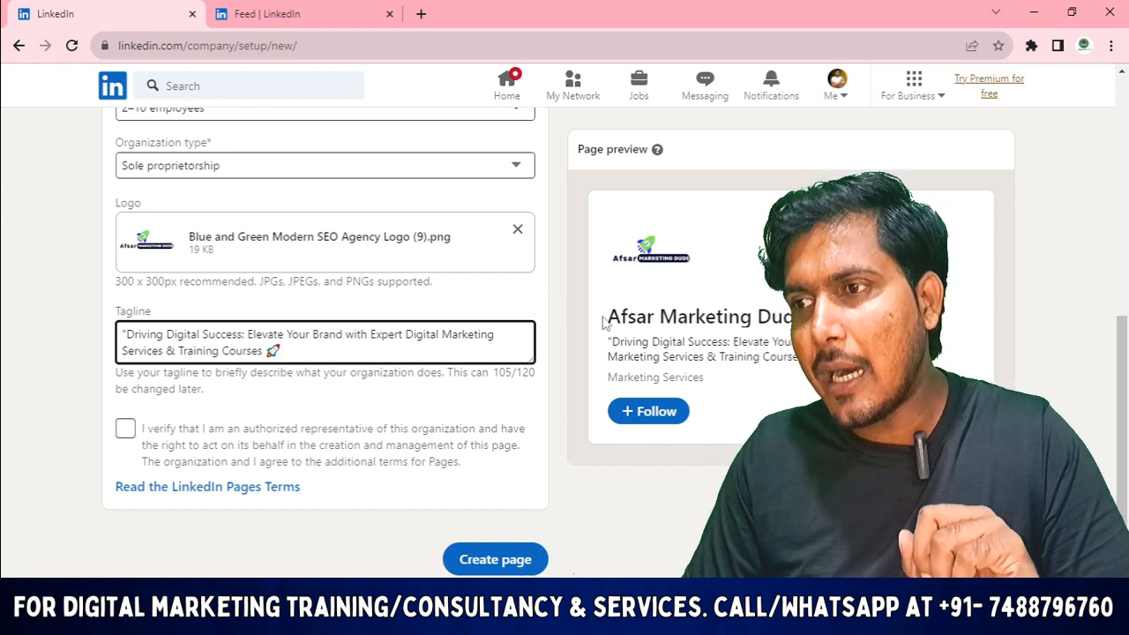
Step: Review the company details and preview, verify being an authorized representative of the organization, and create the page
left_click_drag(603, 323, 761, 319)
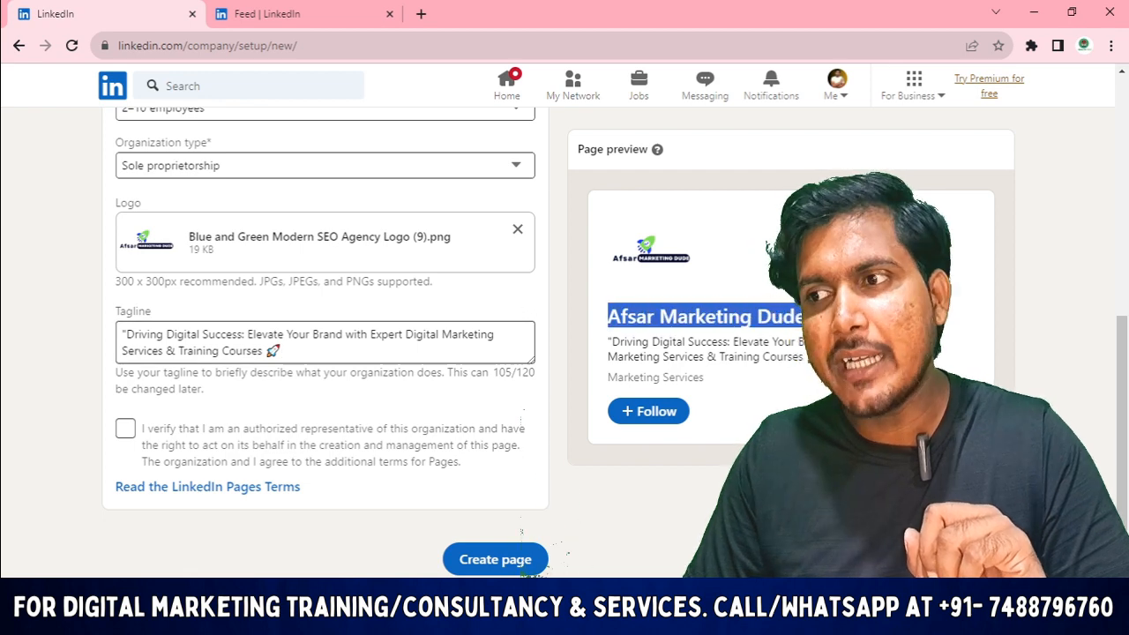
left_click_drag(609, 341, 794, 373)
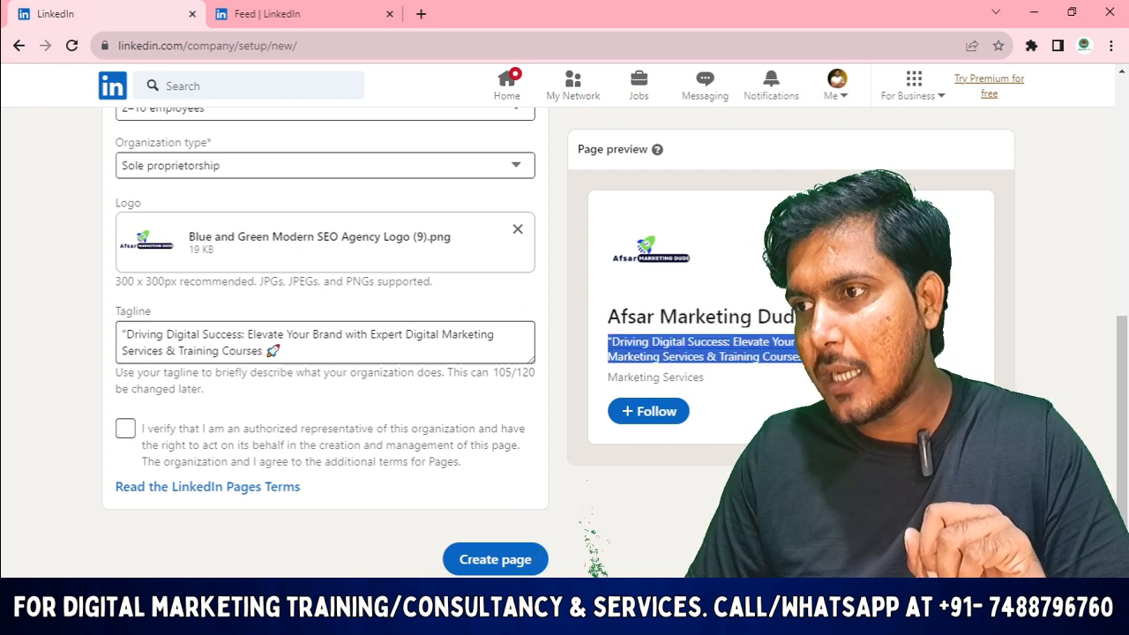
scroll(146, 434, "up", 6)
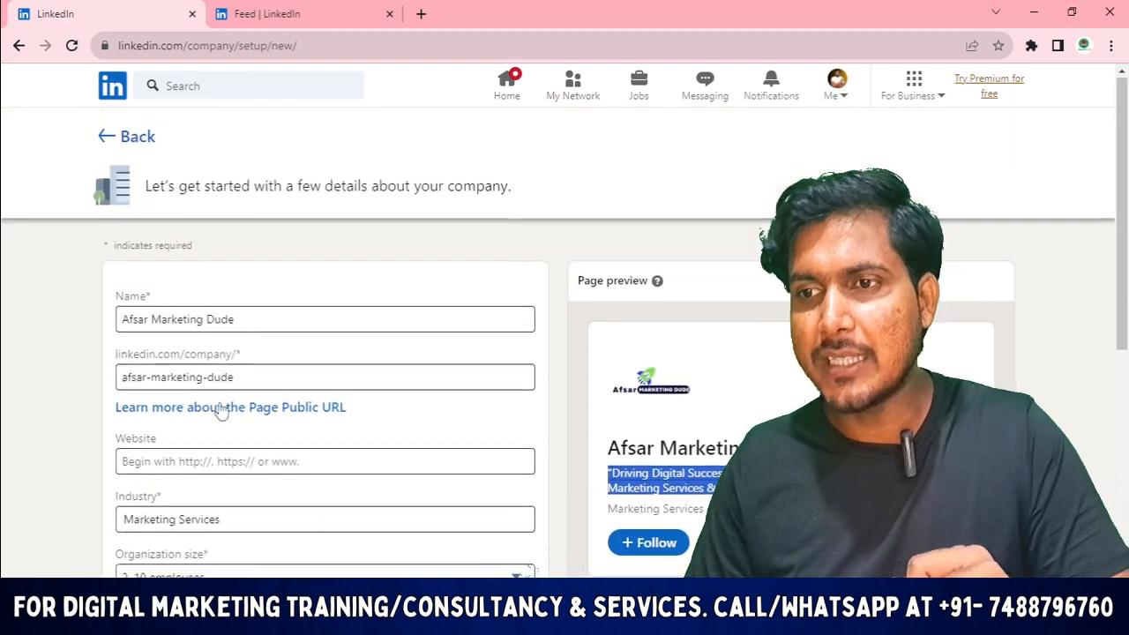
scroll(221, 403, "down", 6)
scroll(280, 314, "down", 1)
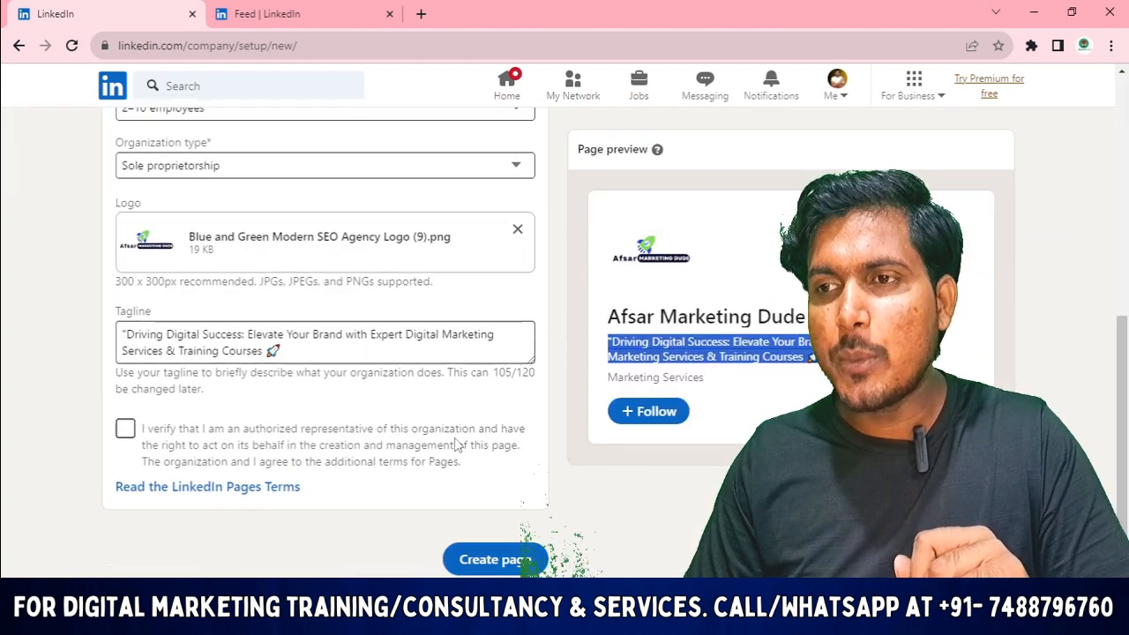
left_click(126, 429)
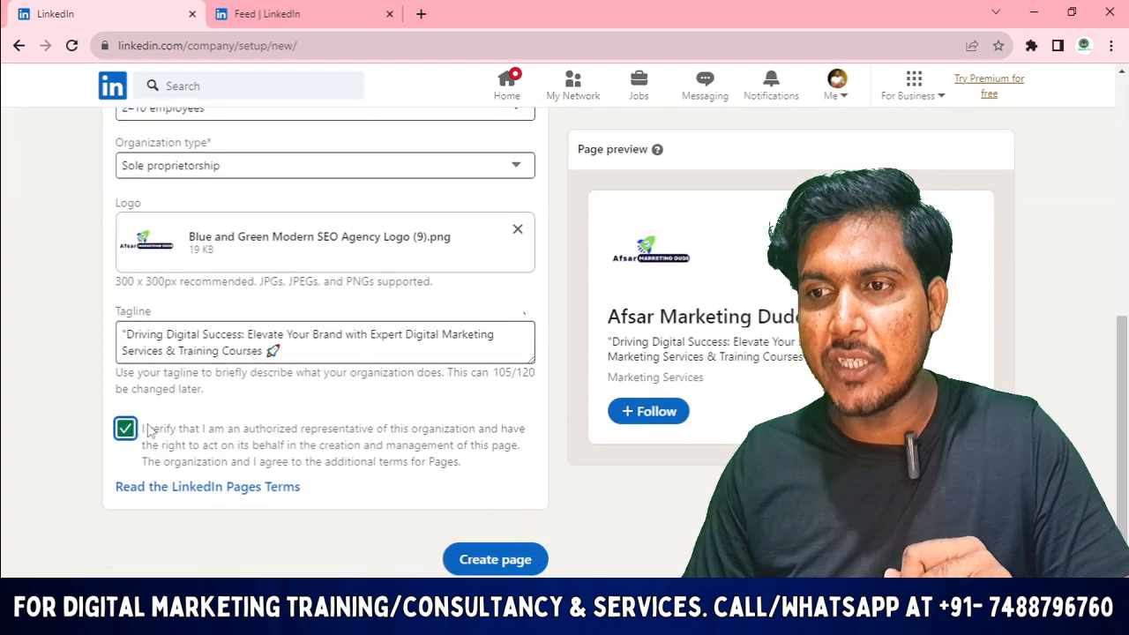
scroll(271, 441, "up", 5)
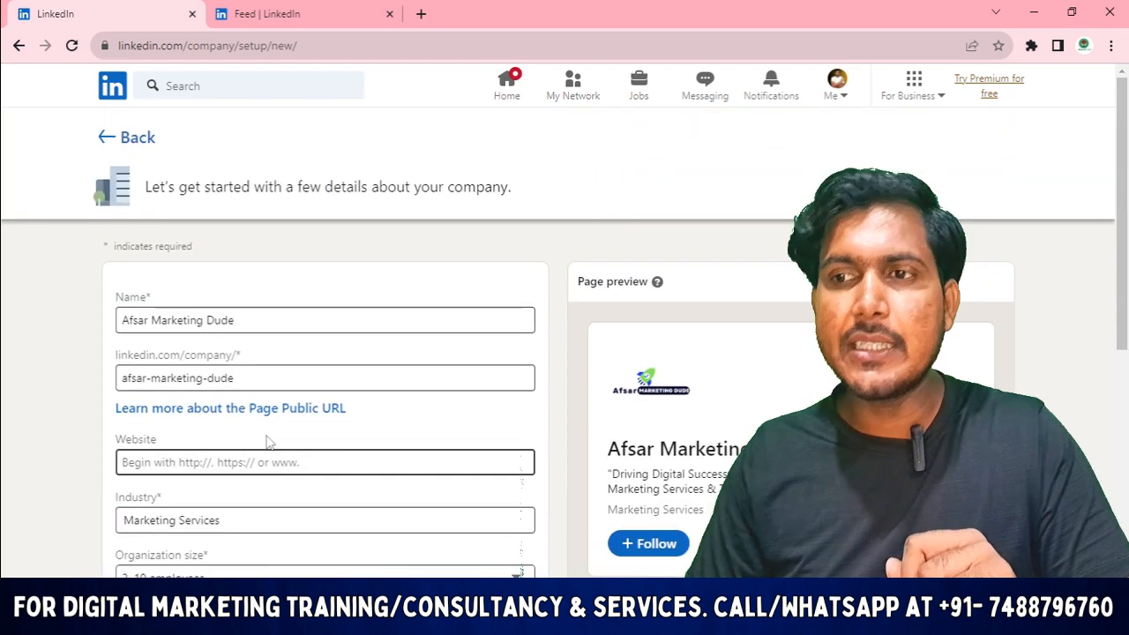
scroll(324, 381, "down", 5)
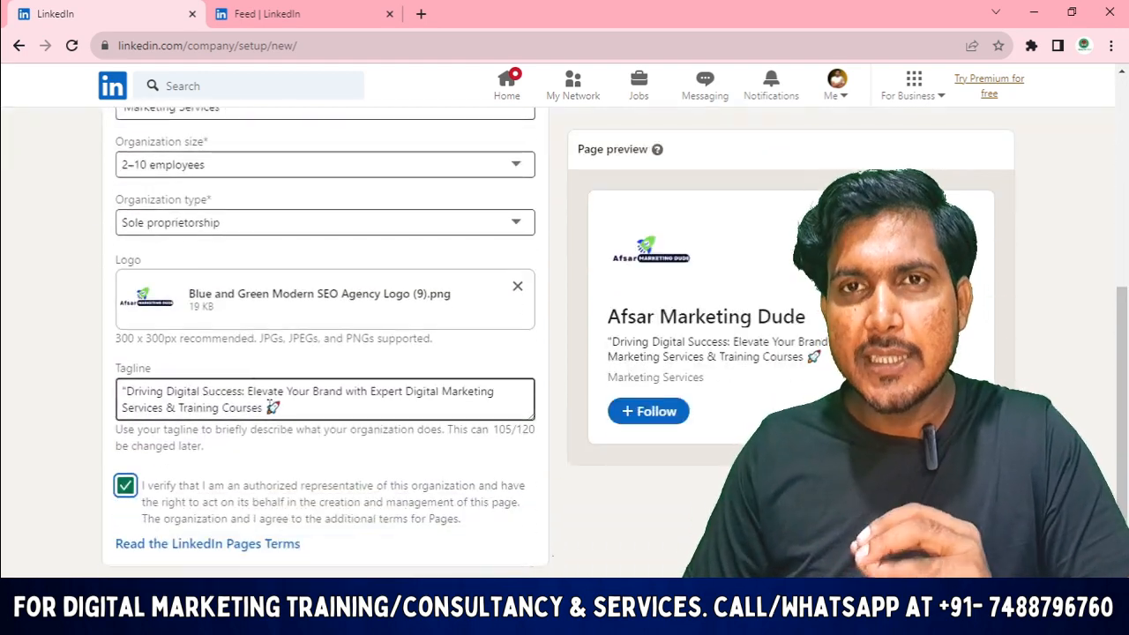
scroll(269, 406, "down", 1)
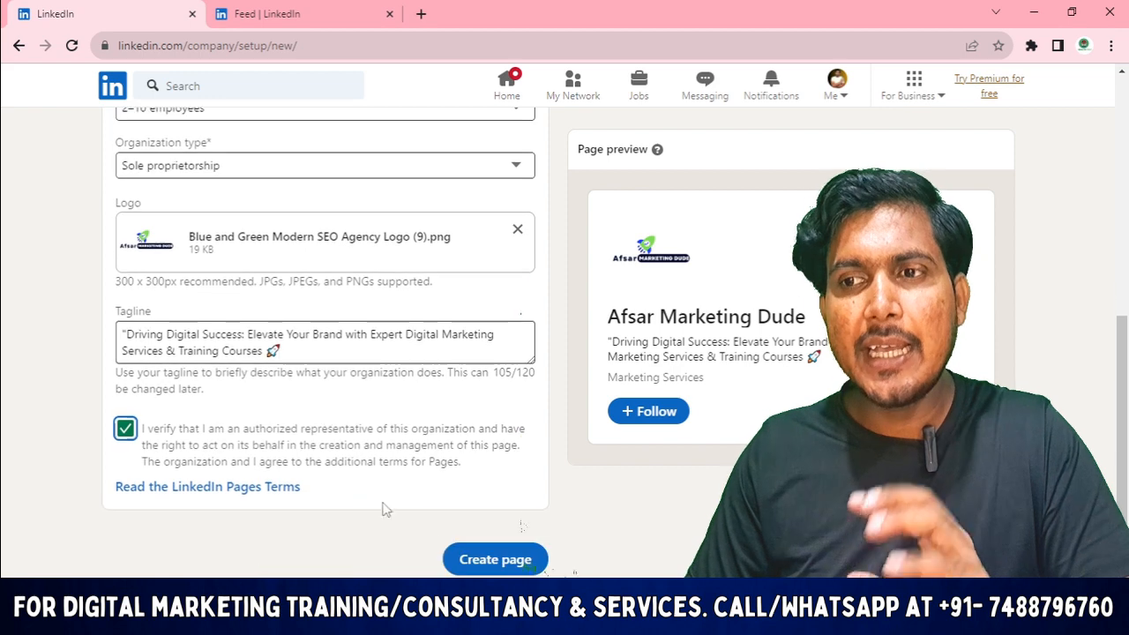
left_click(458, 562)
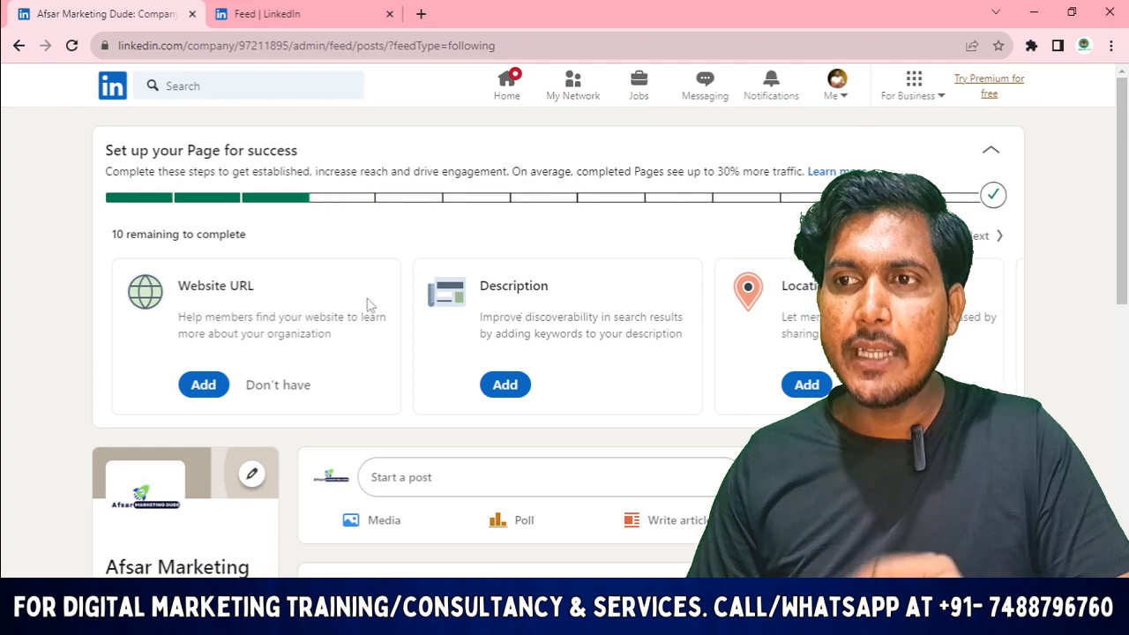
Step: Examine the new page's admin view, including the setup checklist, posting options, post ideas and page management sections
scroll(290, 291, "down", 8)
scroll(353, 394, "up", 3)
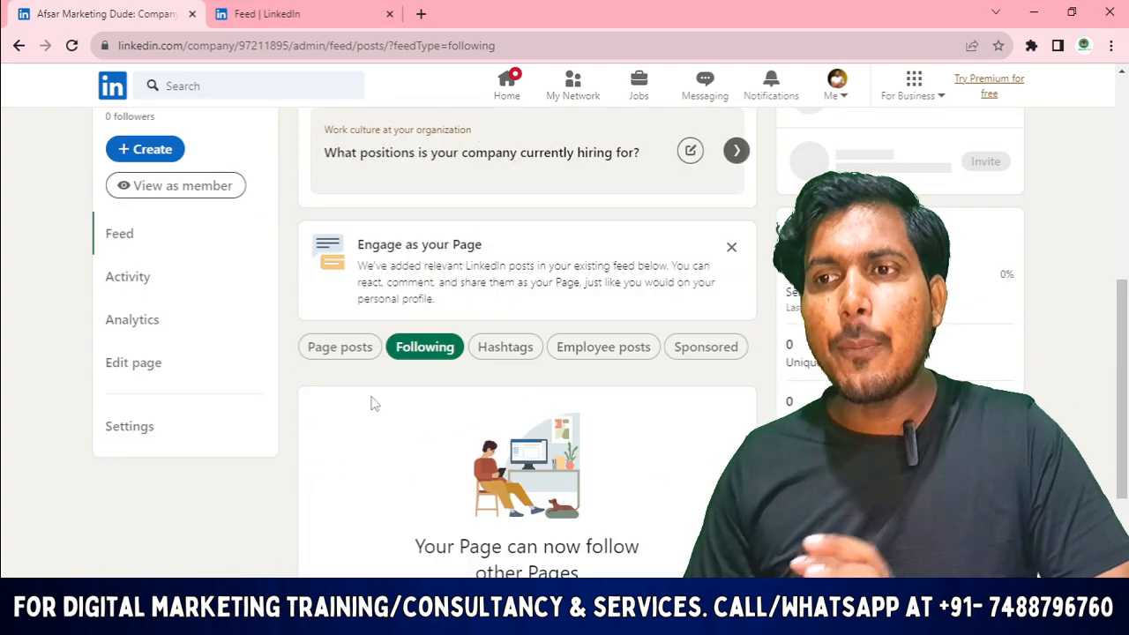
scroll(450, 402, "up", 3)
scroll(456, 407, "up", 1)
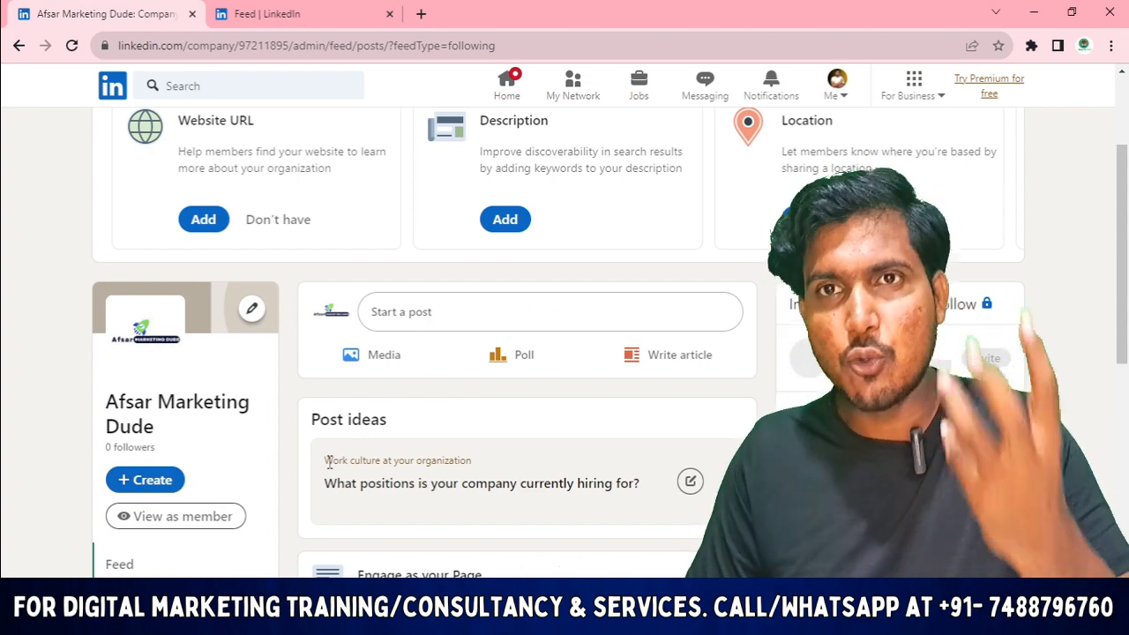
scroll(527, 476, "down", 4)
scroll(322, 342, "up", 5)
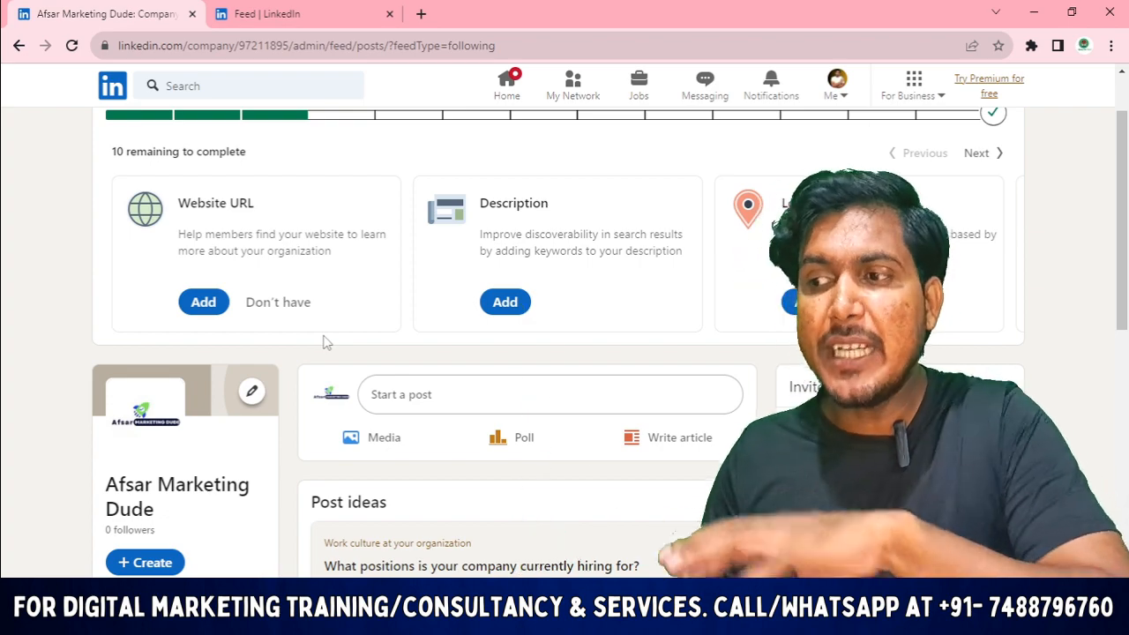
scroll(280, 432, "down", 2)
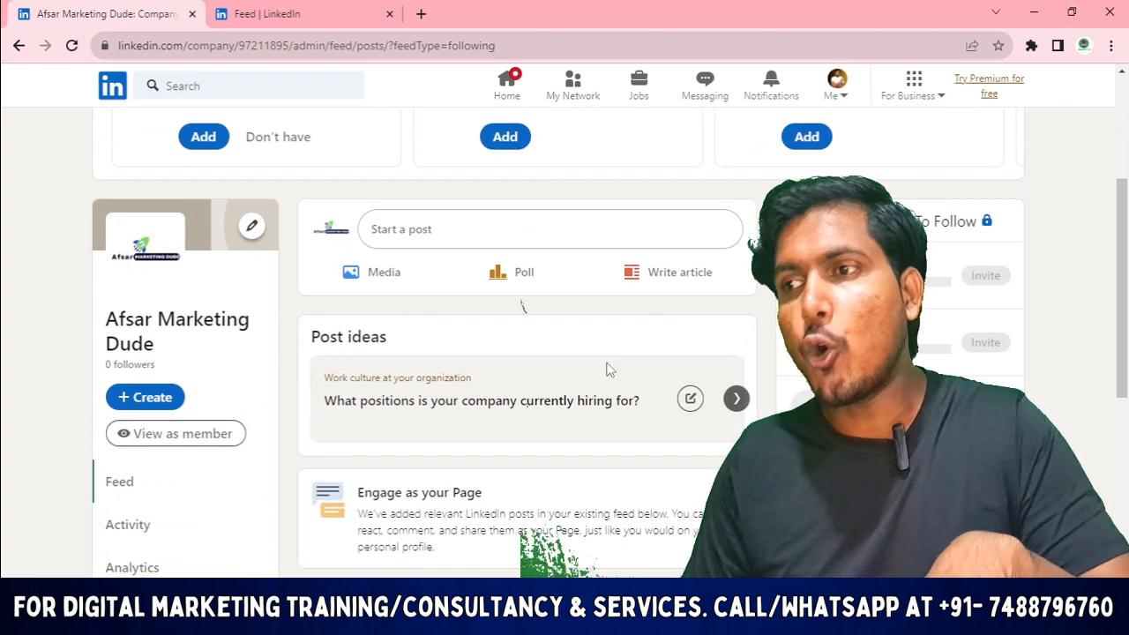
scroll(663, 352, "up", 3)
scroll(662, 353, "down", 1)
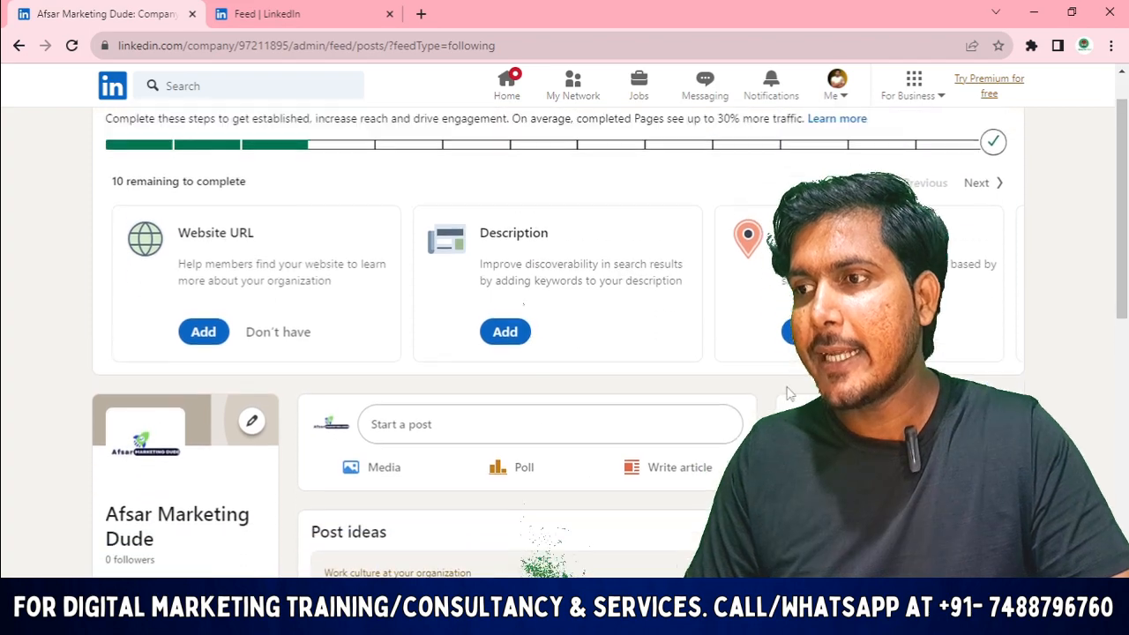
scroll(670, 353, "up", 1)
scroll(711, 346, "down", 5)
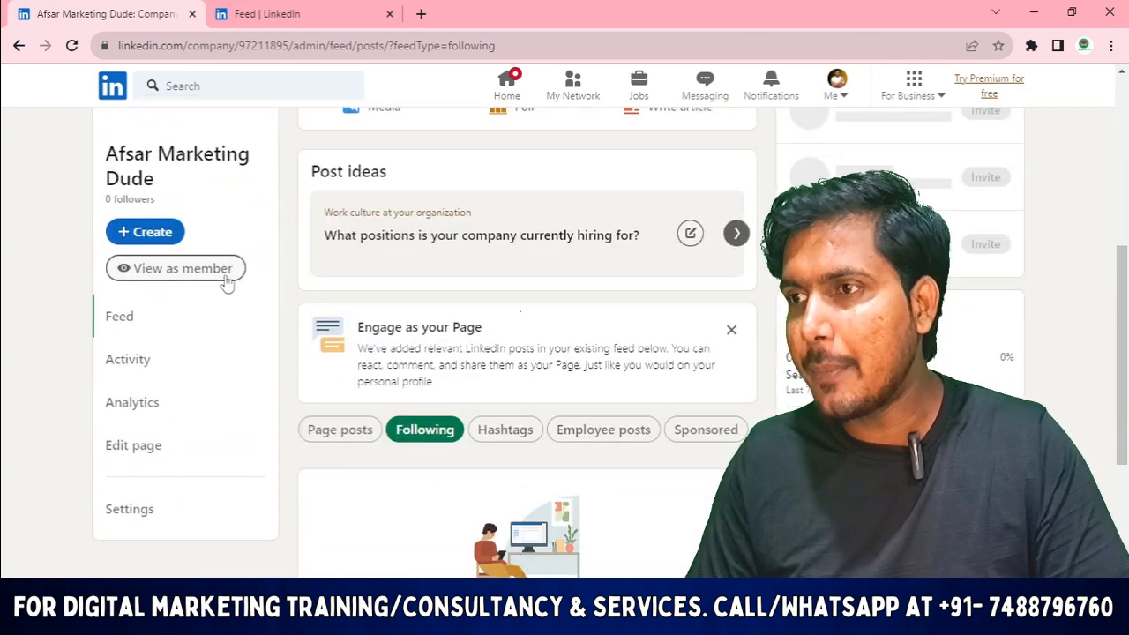
scroll(189, 269, "up", 1)
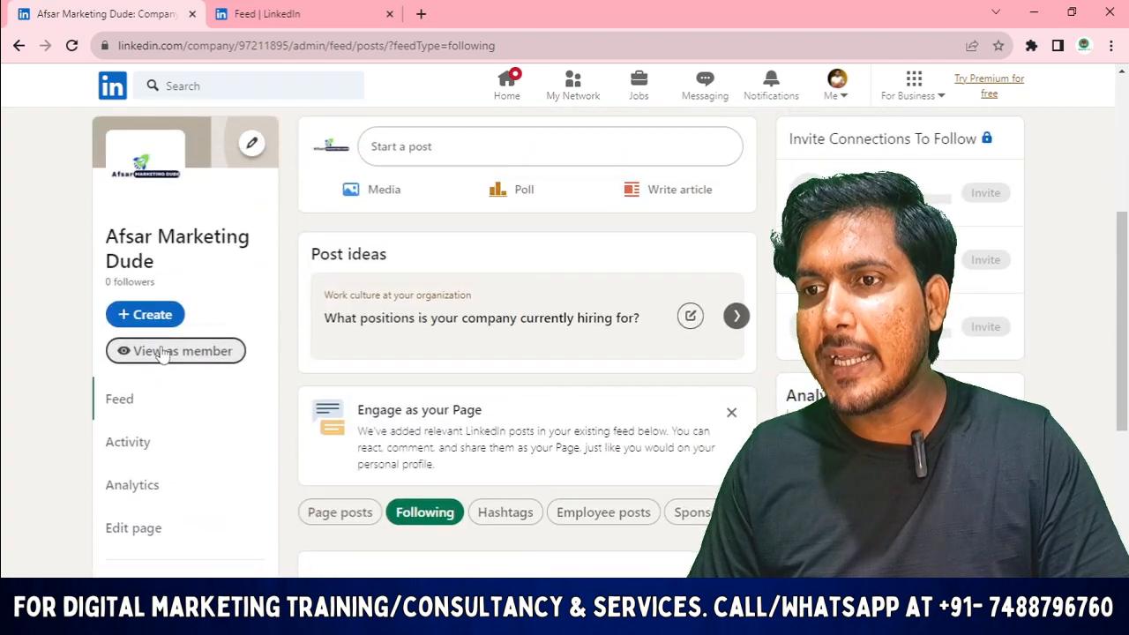
Step: View the Afsar Marketing Dude page as a member and examine its header, tagline and About overview
left_click(163, 352)
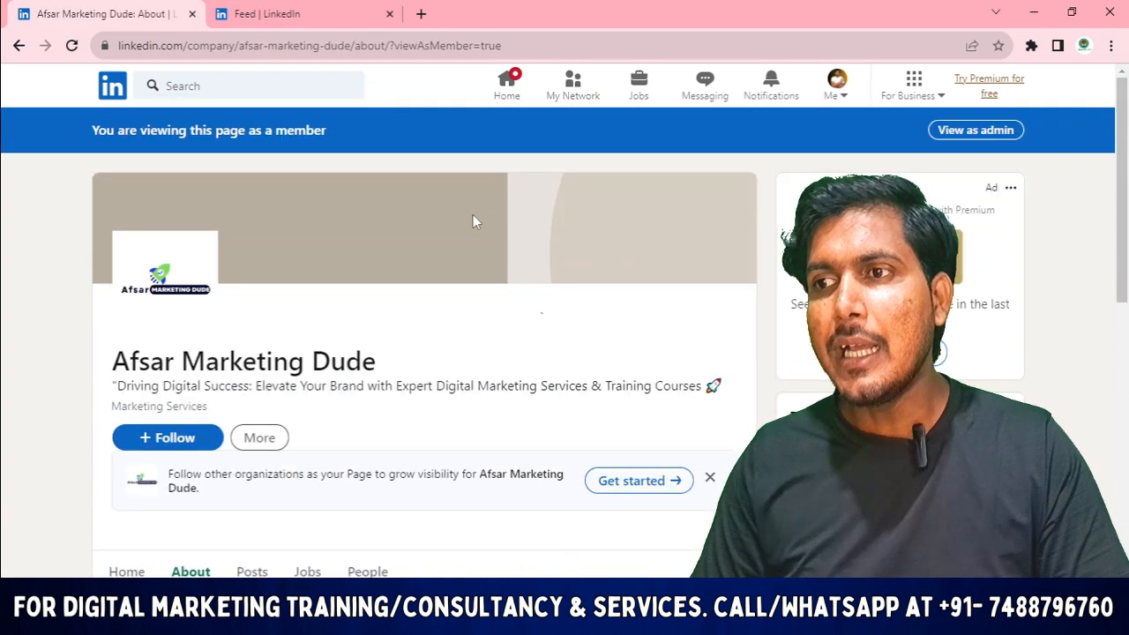
scroll(368, 295, "down", 2)
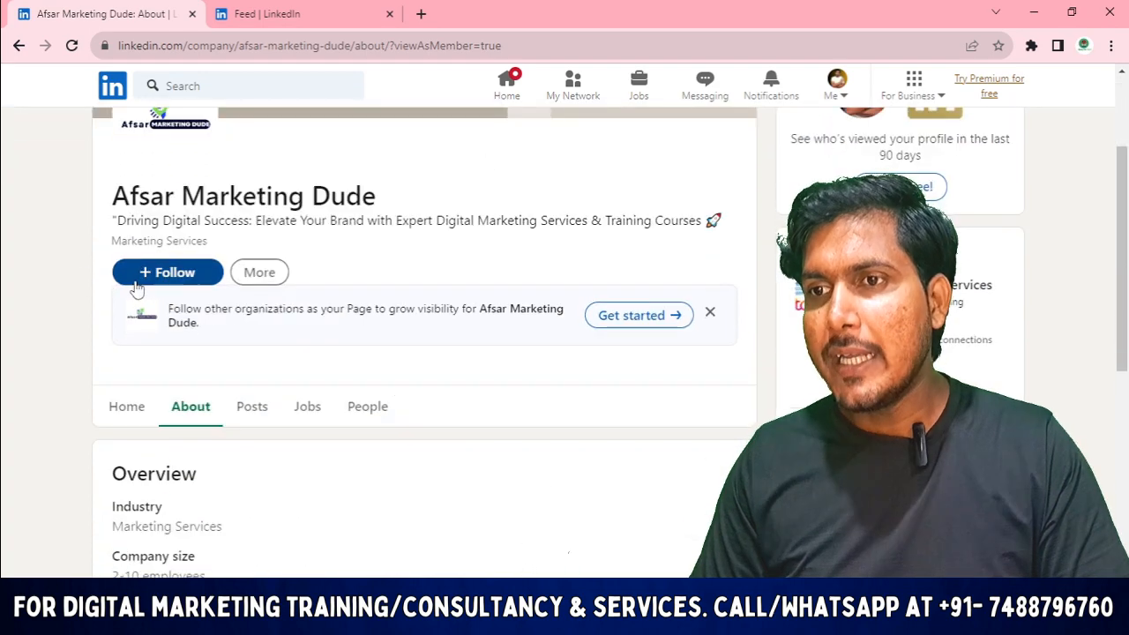
scroll(78, 391, "down", 3)
scroll(227, 385, "up", 3)
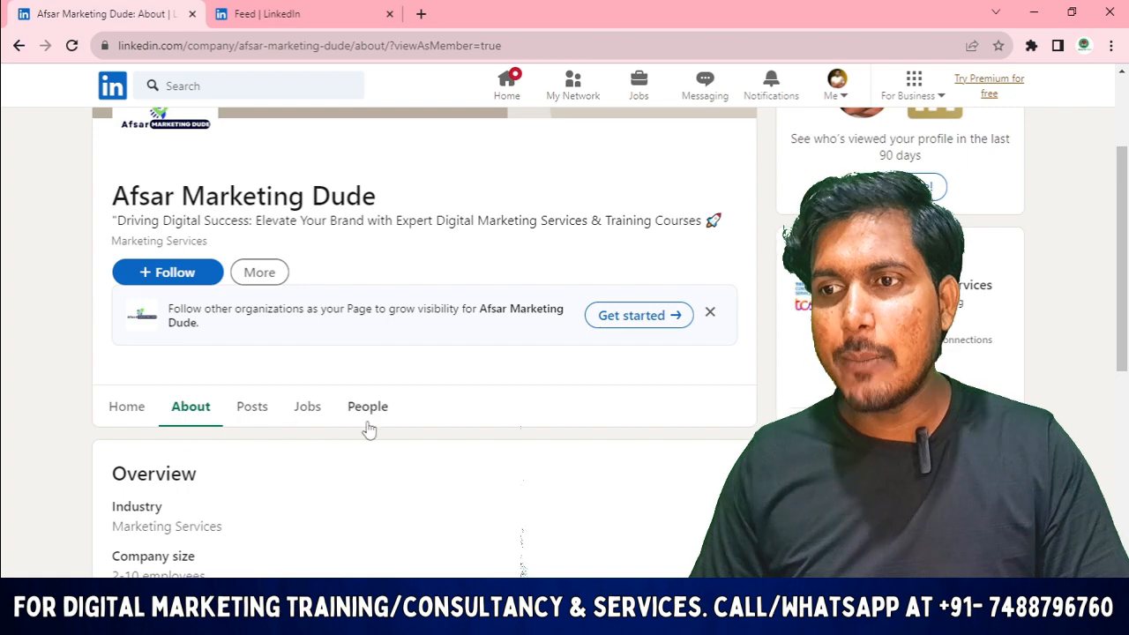
scroll(408, 425, "up", 2)
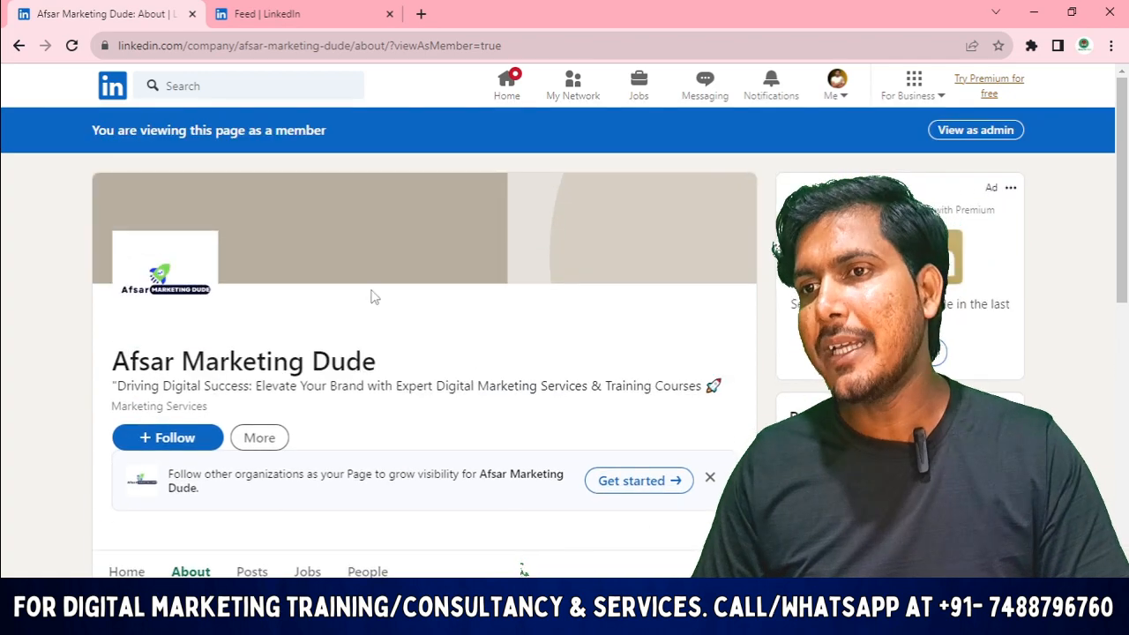
scroll(517, 321, "down", 2)
scroll(486, 327, "up", 2)
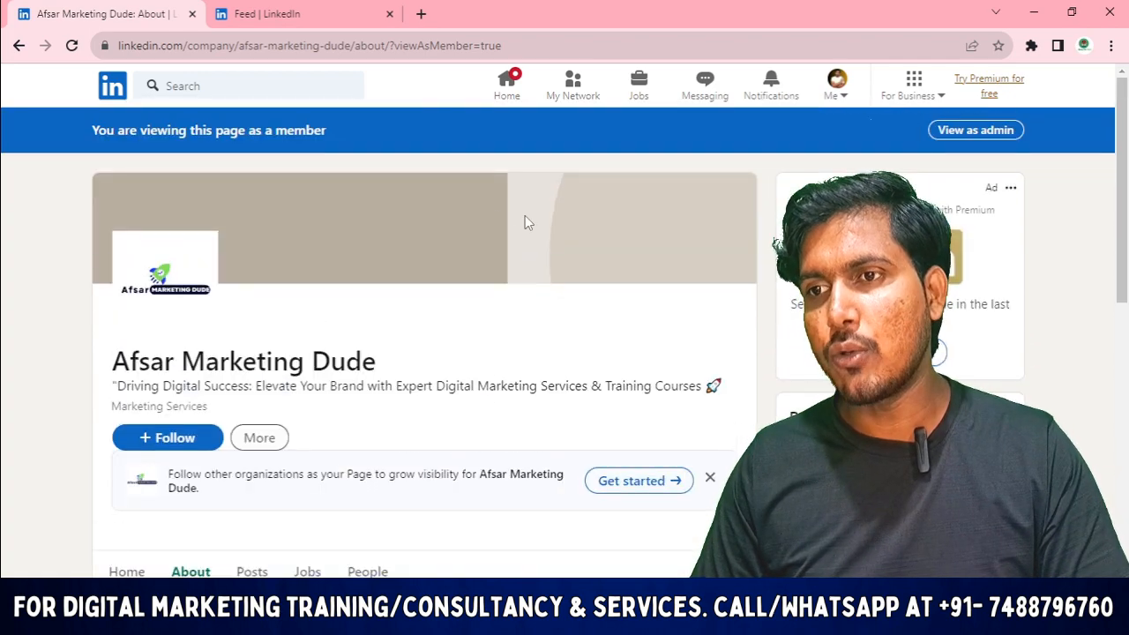
scroll(524, 221, "down", 3)
scroll(239, 244, "up", 3)
scroll(303, 378, "down", 3)
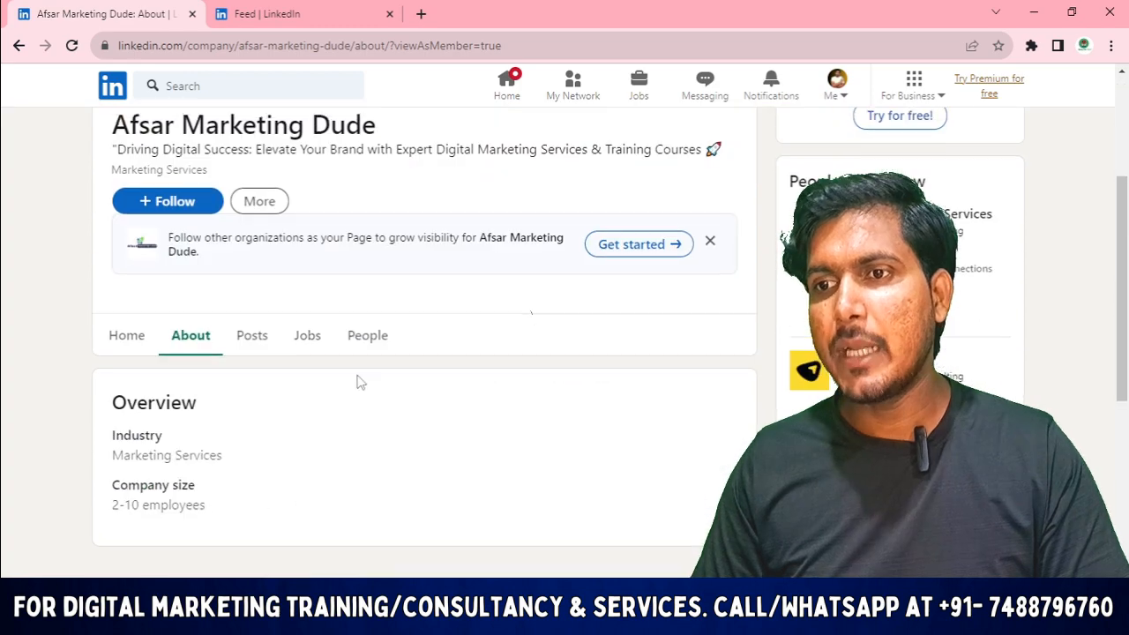
scroll(362, 372, "up", 3)
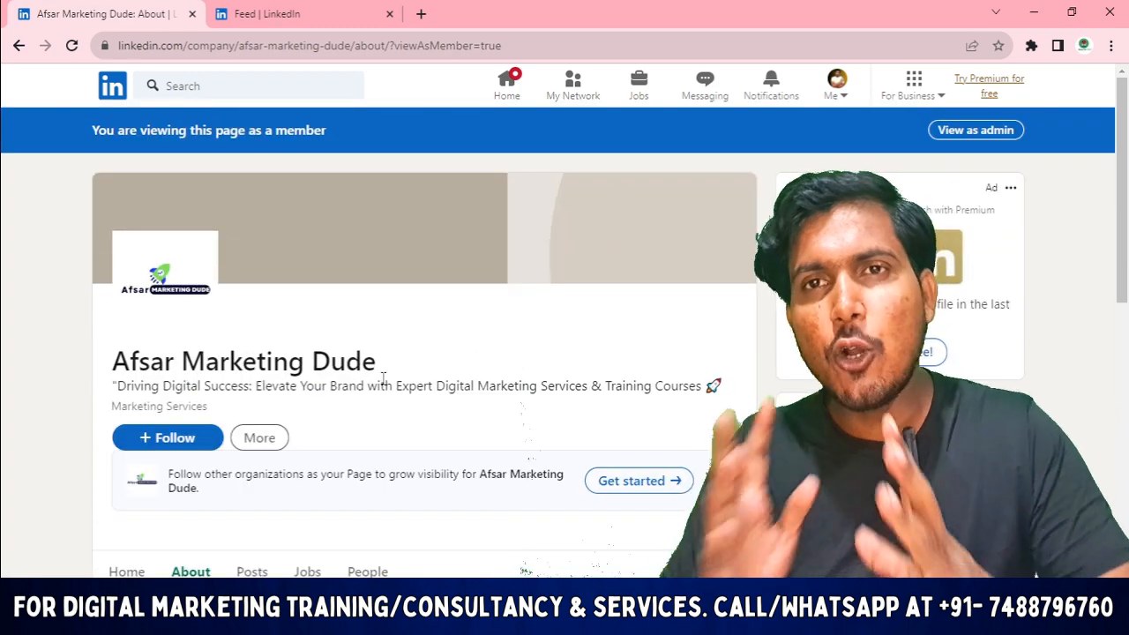